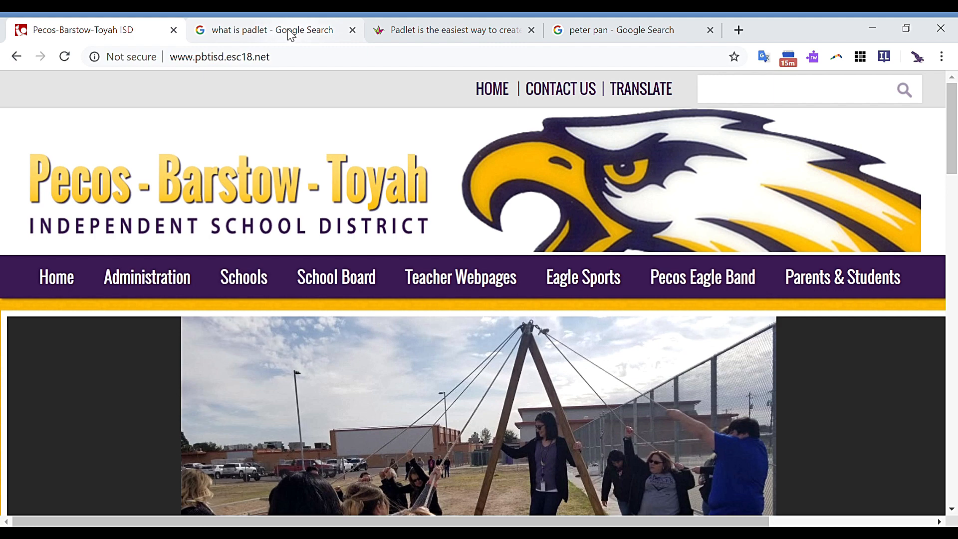
Read the Padlet definition in the "what is padlet" search results and the introduction on the padlet.com home page
{"action": "left_click", "coordinate": [291, 35]}
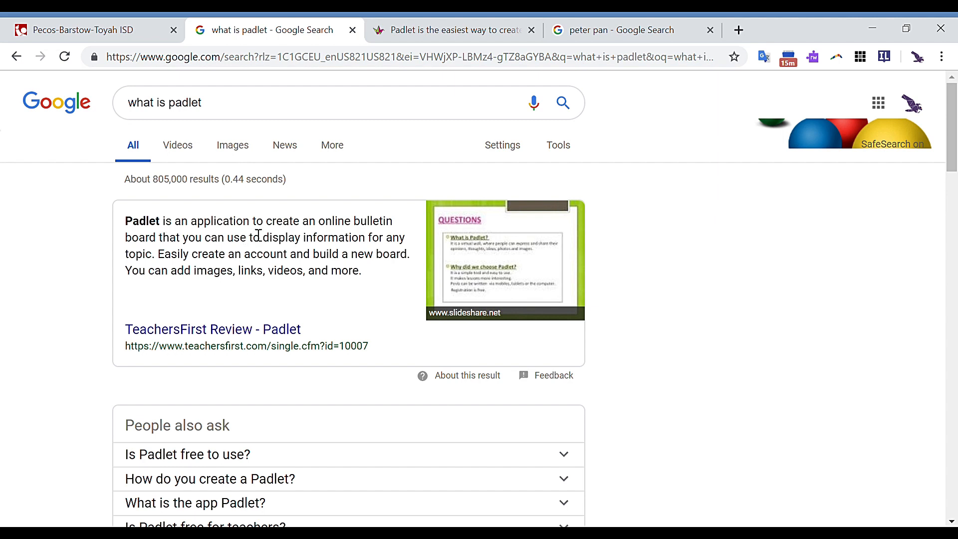
{"action": "left_click_drag", "start_coordinate": [259, 232], "coordinate": [164, 259]}
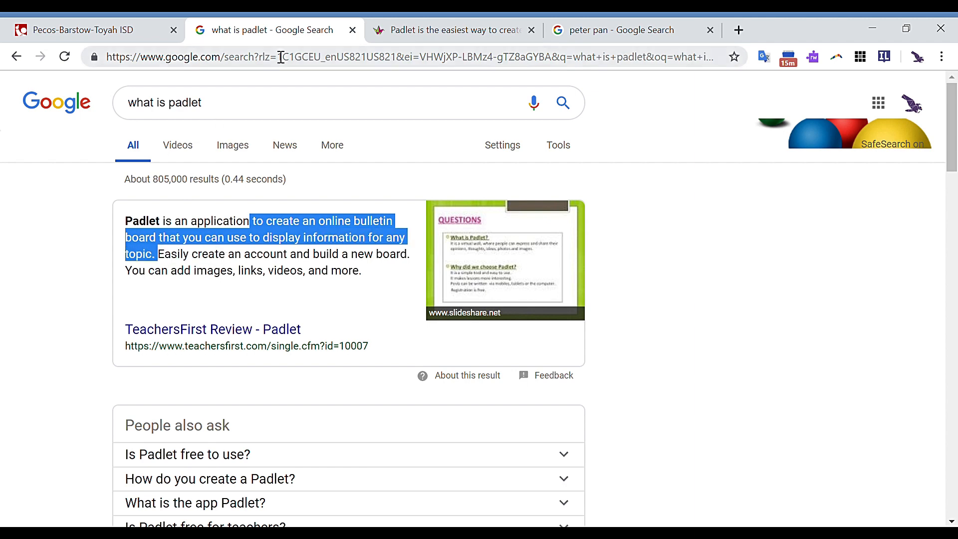
{"action": "left_click", "coordinate": [429, 39]}
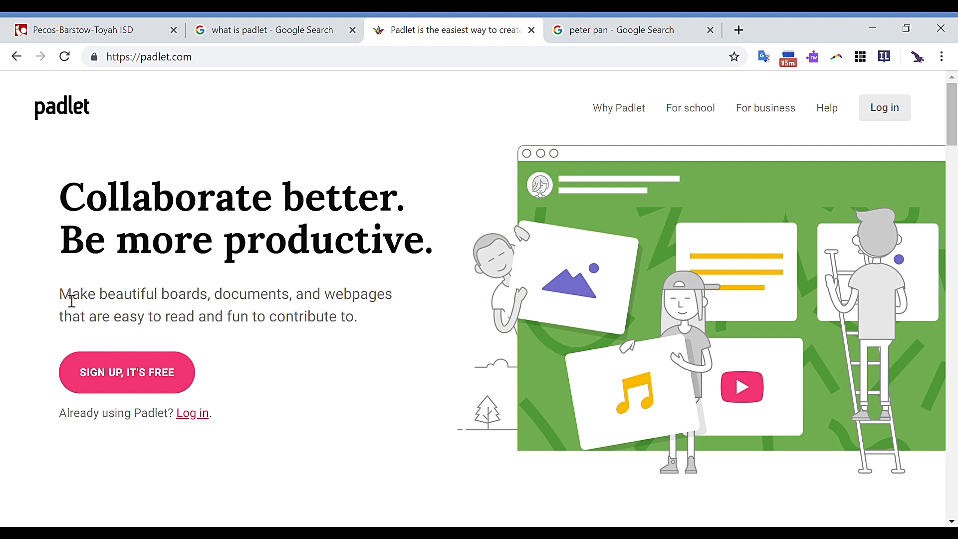
{"action": "left_click_drag", "start_coordinate": [72, 300], "coordinate": [359, 320]}
{"action": "left_click", "coordinate": [343, 375]}
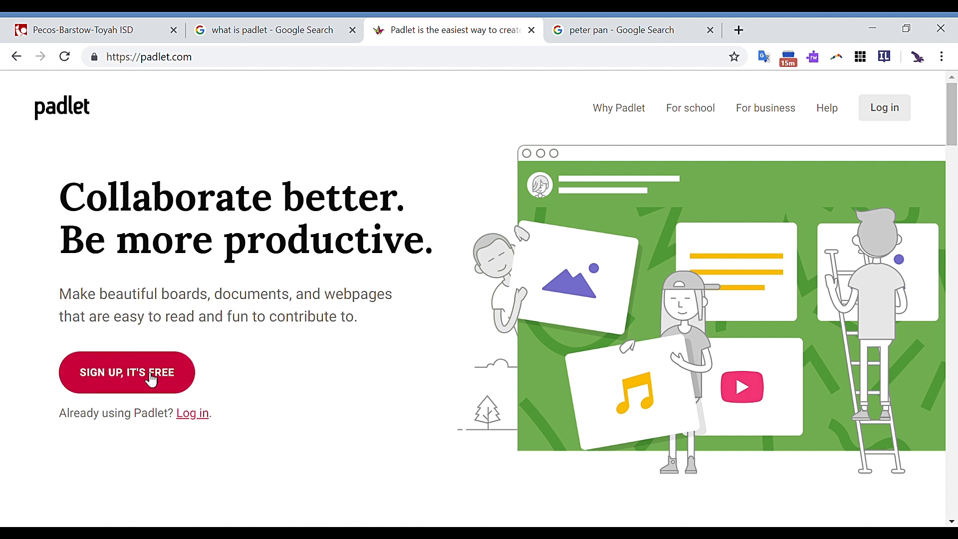
{"action": "left_click", "coordinate": [253, 65]}
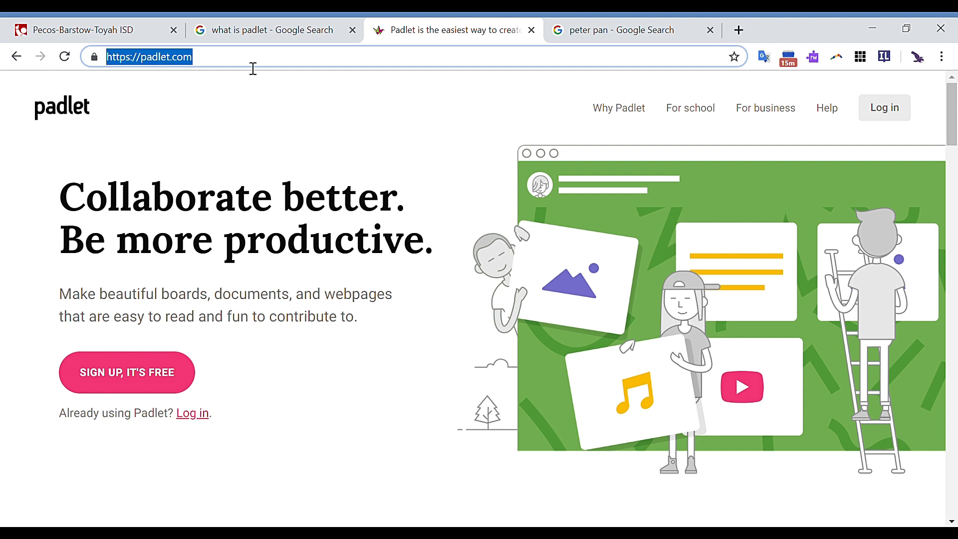
{"action": "left_click", "coordinate": [118, 376]}
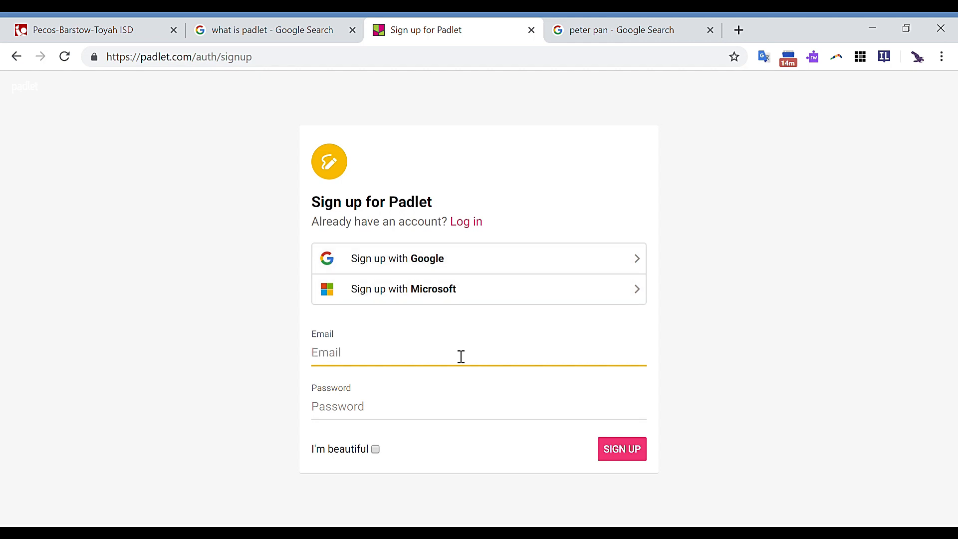
{"action": "left_click", "coordinate": [502, 266]}
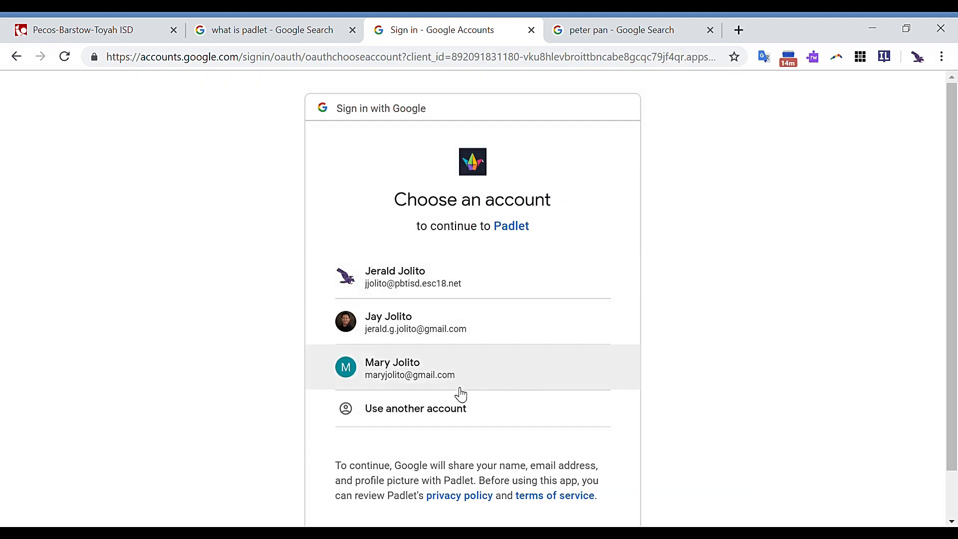
{"action": "left_click", "coordinate": [581, 294]}
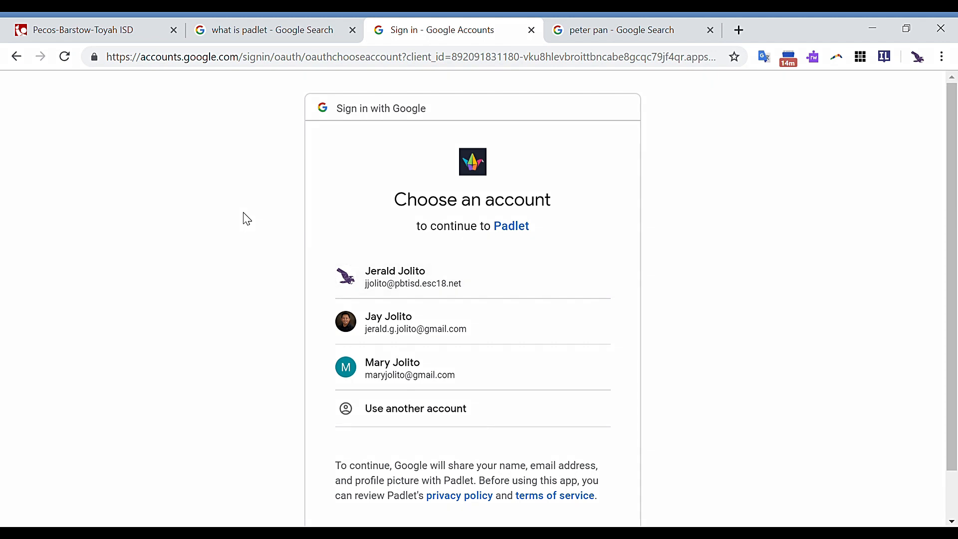
{"action": "left_click", "coordinate": [20, 59]}
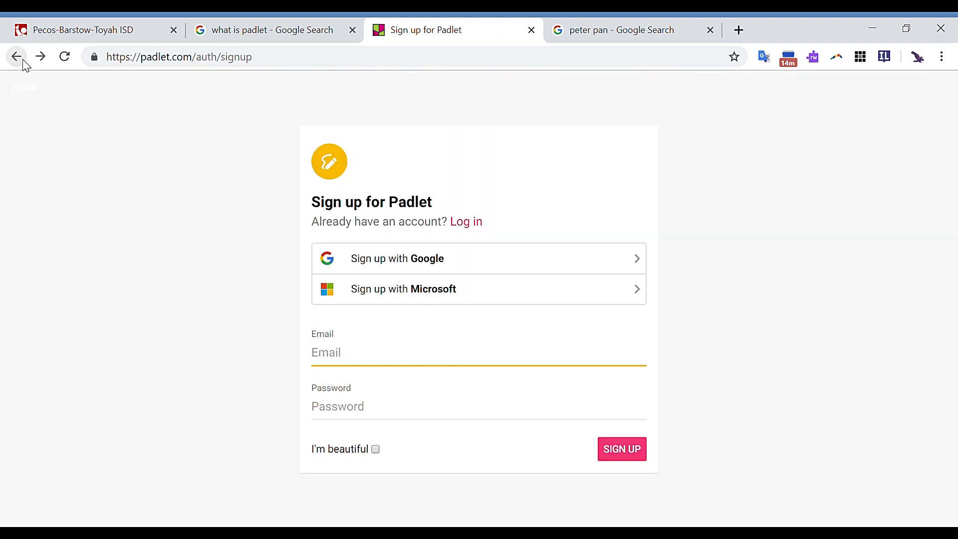
{"action": "left_click", "coordinate": [23, 61]}
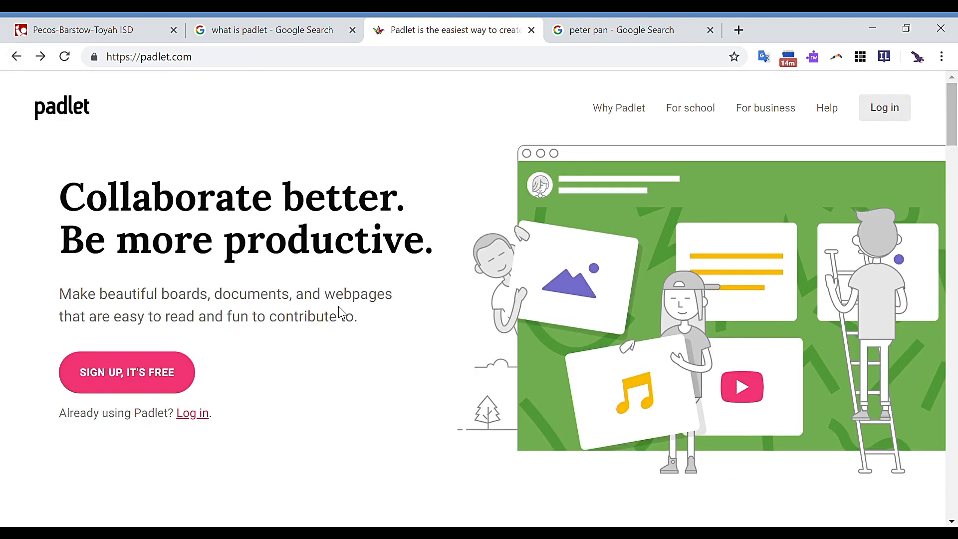
Log in to Padlet with Google, using the school district account
{"action": "left_click", "coordinate": [290, 61]}
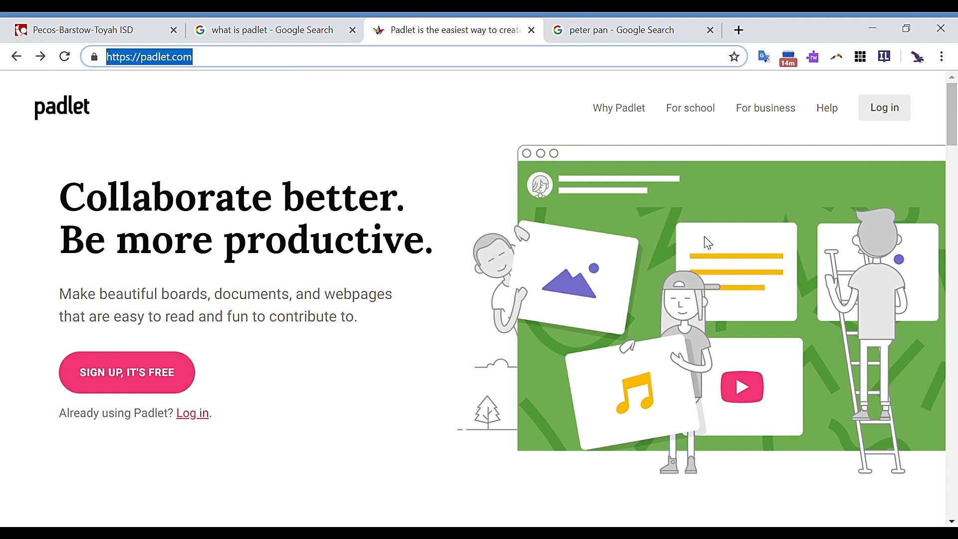
{"action": "left_click", "coordinate": [897, 114]}
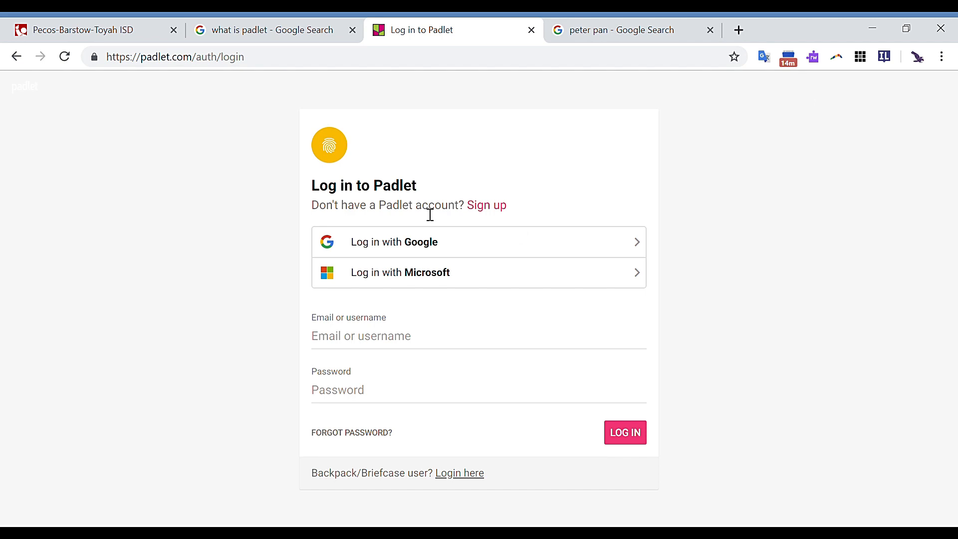
{"action": "left_click", "coordinate": [475, 250]}
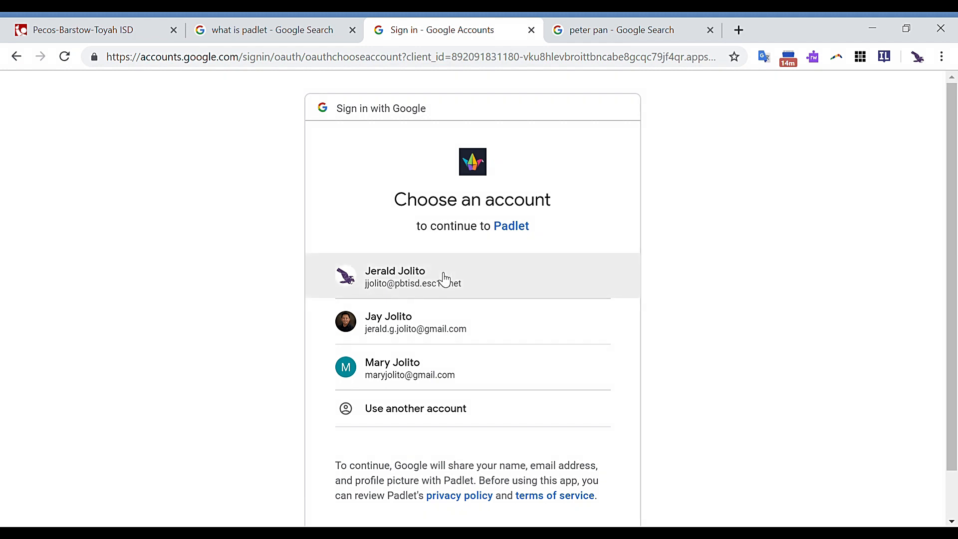
{"action": "left_click", "coordinate": [443, 276]}
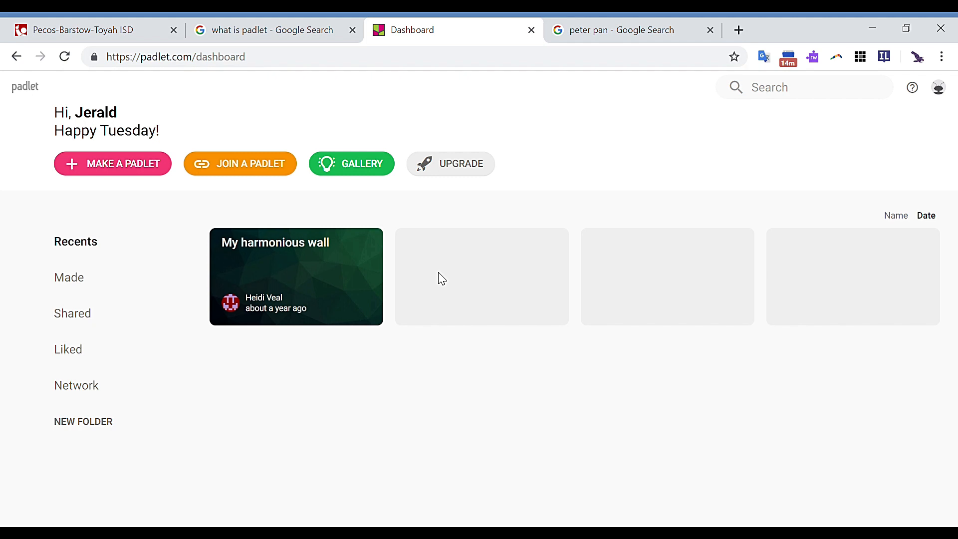
Make a new padlet with the blank Wall layout and close its initial settings
{"action": "left_click", "coordinate": [124, 165]}
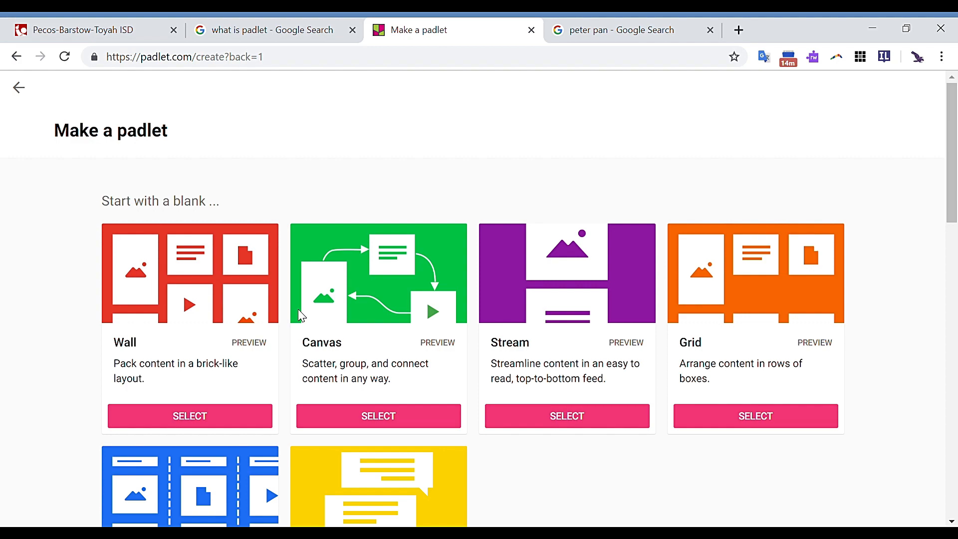
{"action": "scroll", "coordinate": [301, 315], "scroll_direction": "down", "scroll_amount": 6}
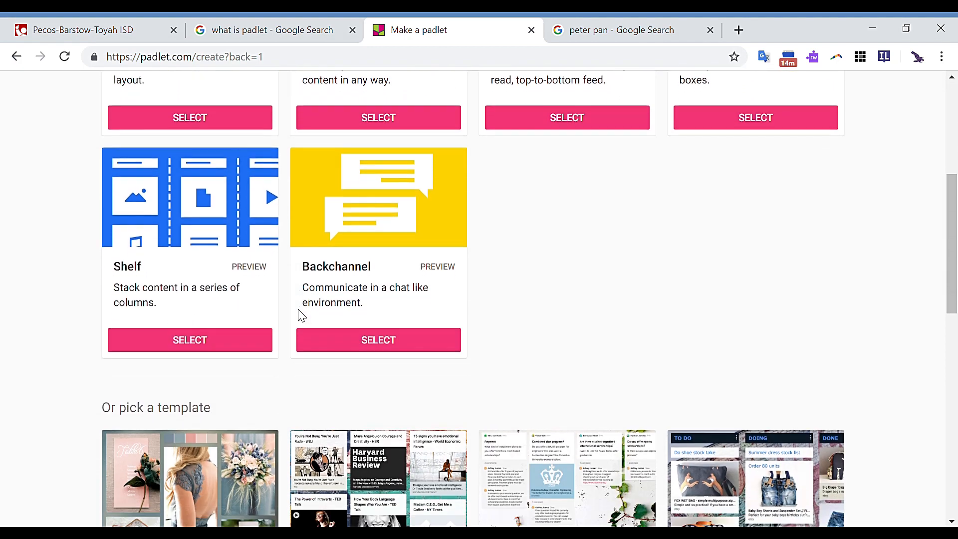
{"action": "scroll", "coordinate": [301, 315], "scroll_direction": "down", "scroll_amount": 3}
{"action": "scroll", "coordinate": [298, 313], "scroll_direction": "up", "scroll_amount": 9}
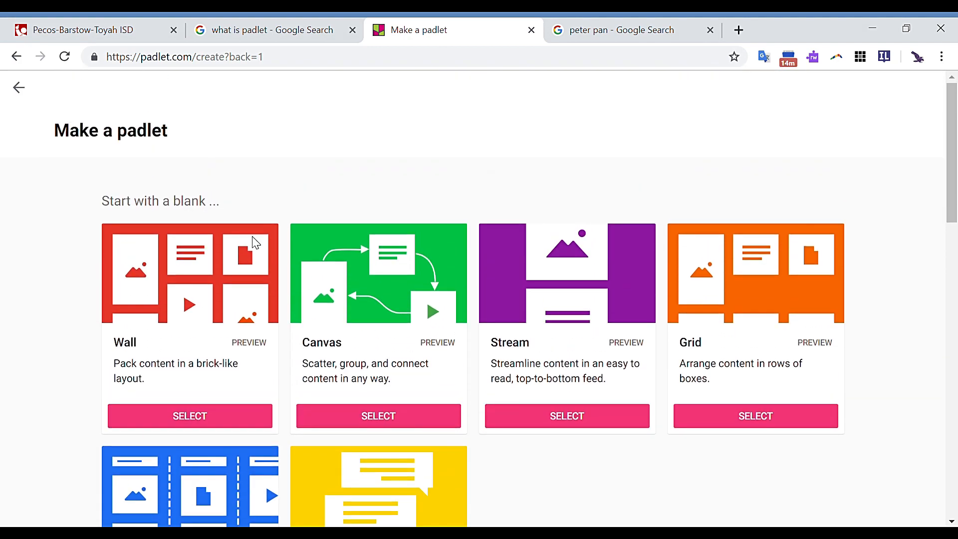
{"action": "left_click", "coordinate": [184, 424]}
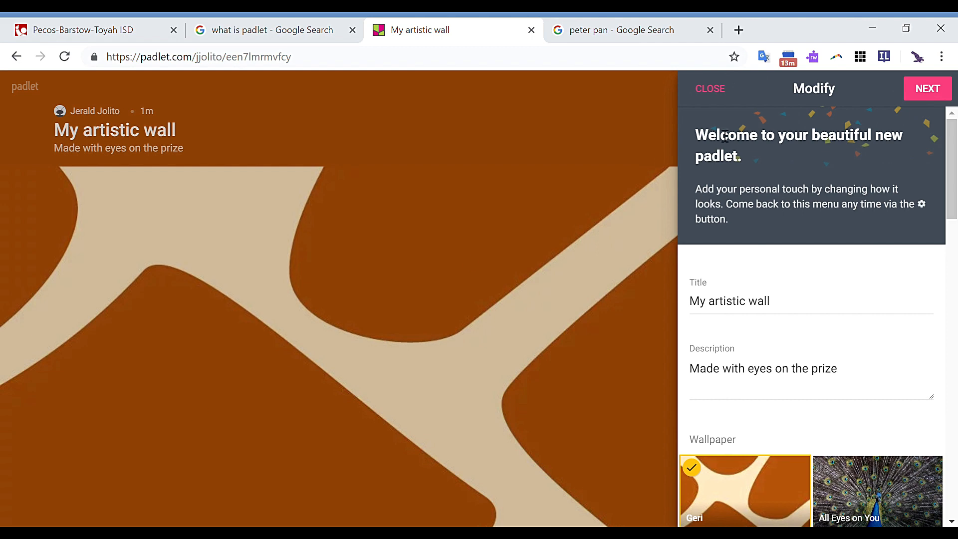
{"action": "left_click", "coordinate": [720, 95]}
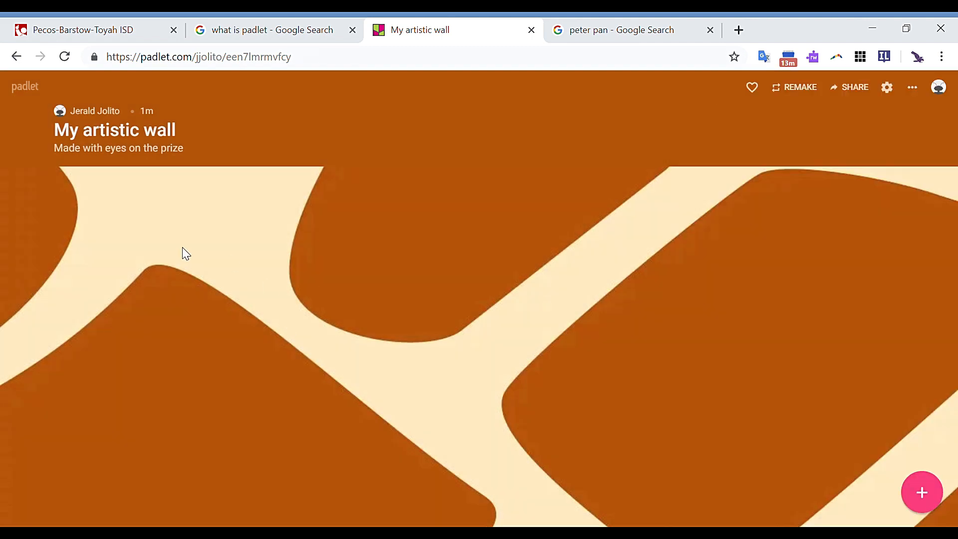
Open the wall's settings and replace its title with "My Padlet abouot Padlet"
{"action": "double_click", "coordinate": [124, 134]}
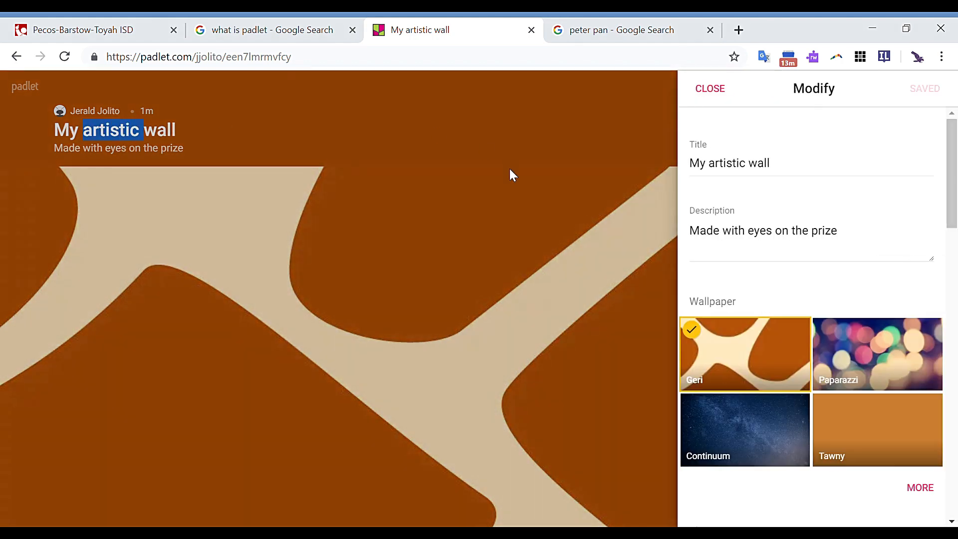
{"action": "triple_click", "coordinate": [706, 176]}
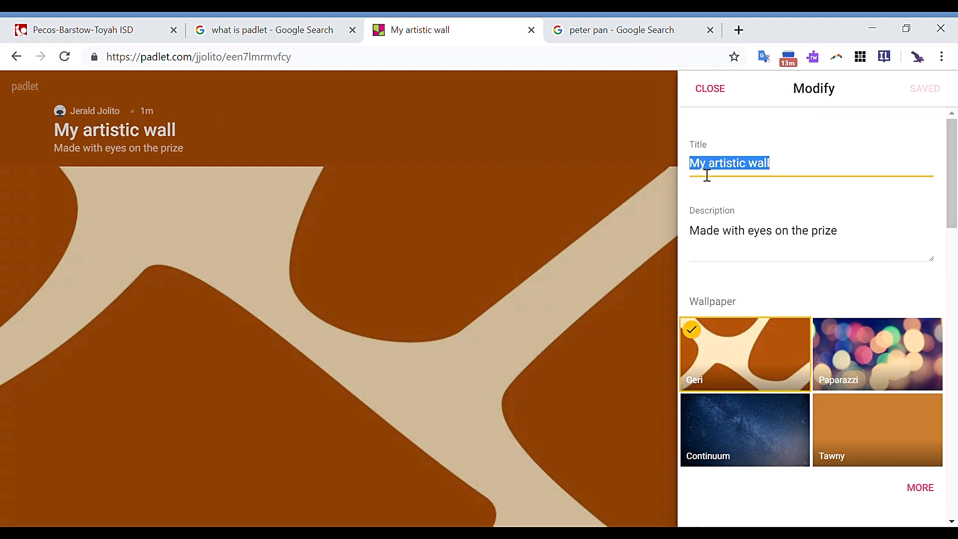
{"action": "type", "text": "My P"}
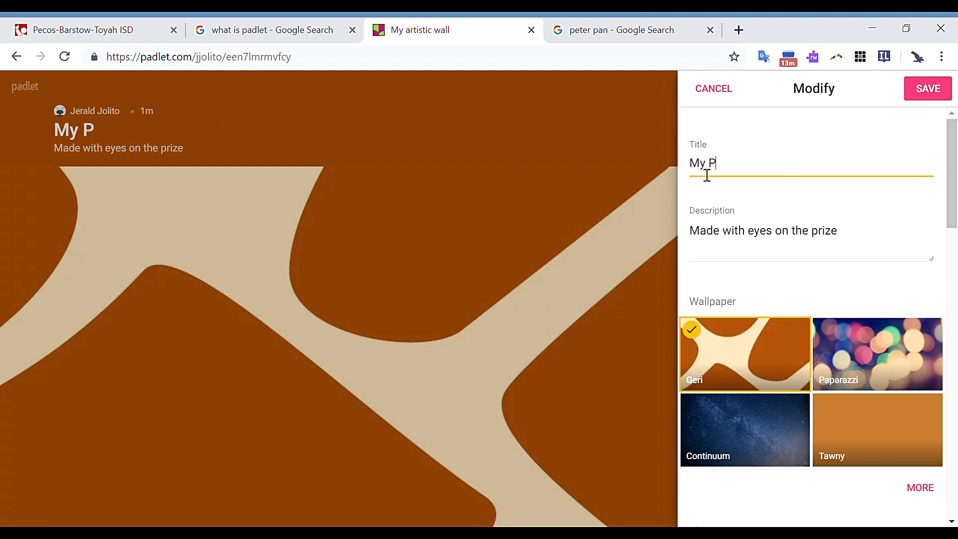
{"action": "type", "text": "adlet aot"}
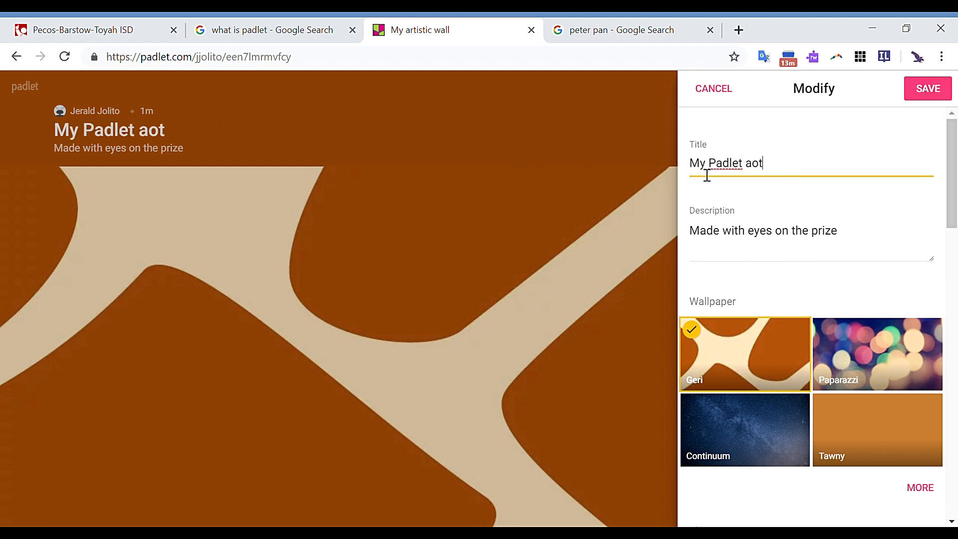
{"action": "type", "text": " Padlet"}
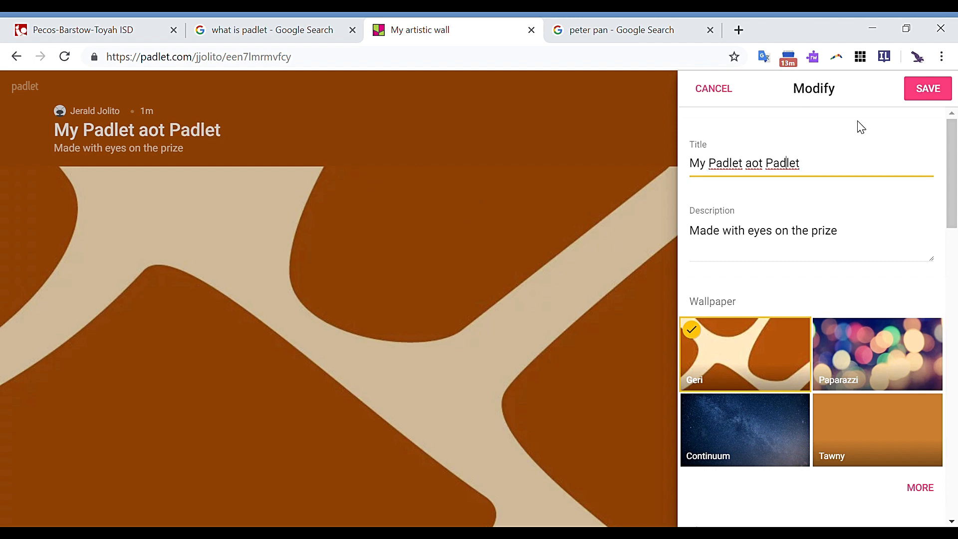
{"action": "type", "text": "bou"}
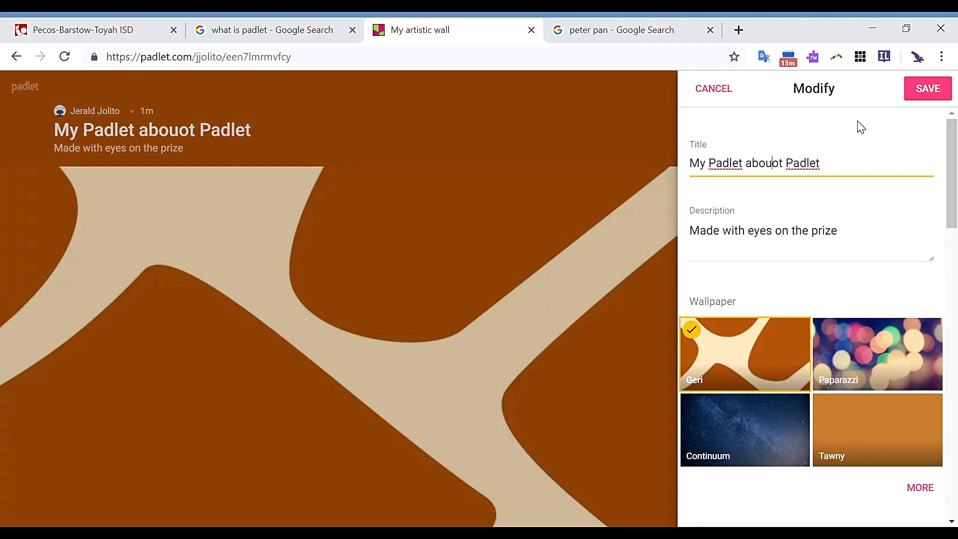
Replace the wall's description with "For Tech Tuesday 04/02/2019"
{"action": "triple_click", "coordinate": [819, 243]}
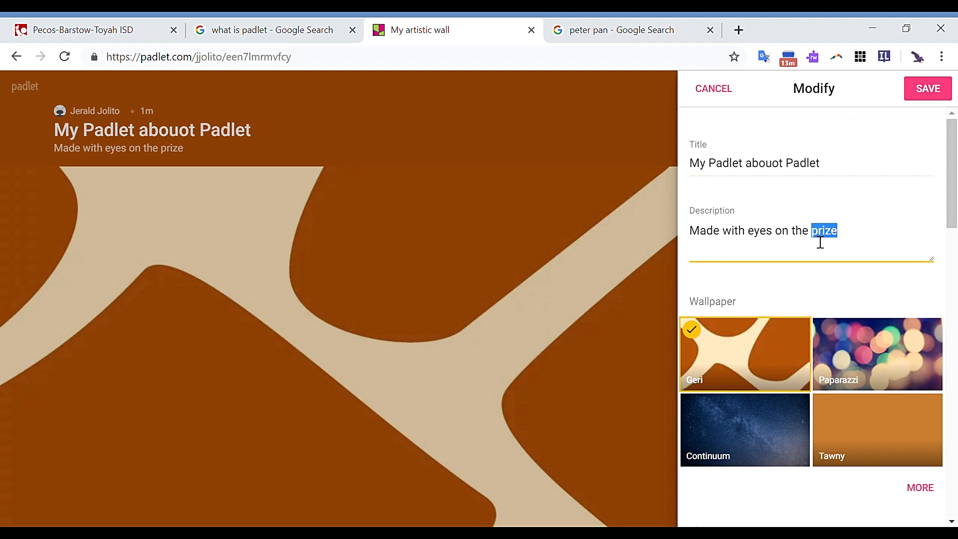
{"action": "type", "text": "For Te"}
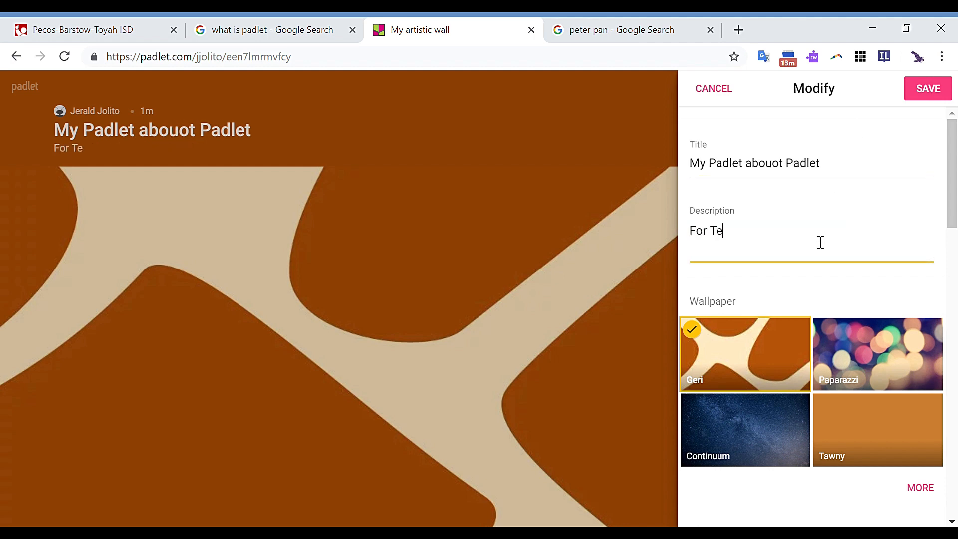
{"action": "type", "text": "ch Tuesday "}
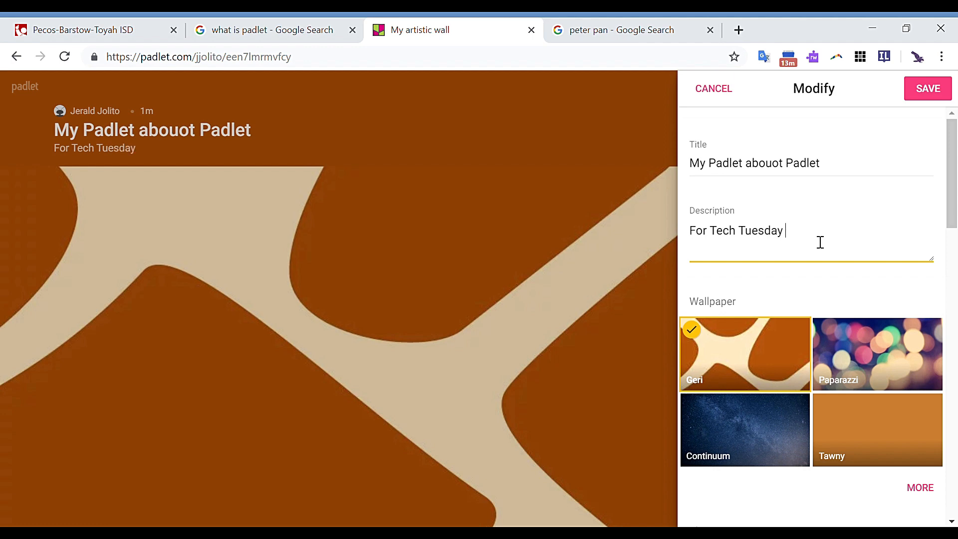
{"action": "type", "text": "04/02/2019"}
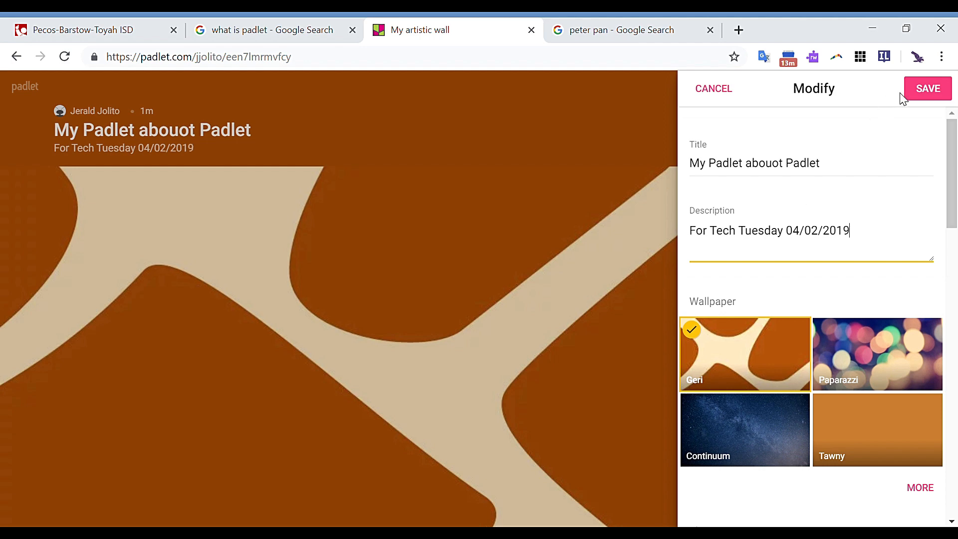
Correct the title's spelling to "My Padlet about Padlet", then save and close the wall's settings
{"action": "left_click", "coordinate": [780, 172]}
{"action": "key", "text": "BackSpace"}
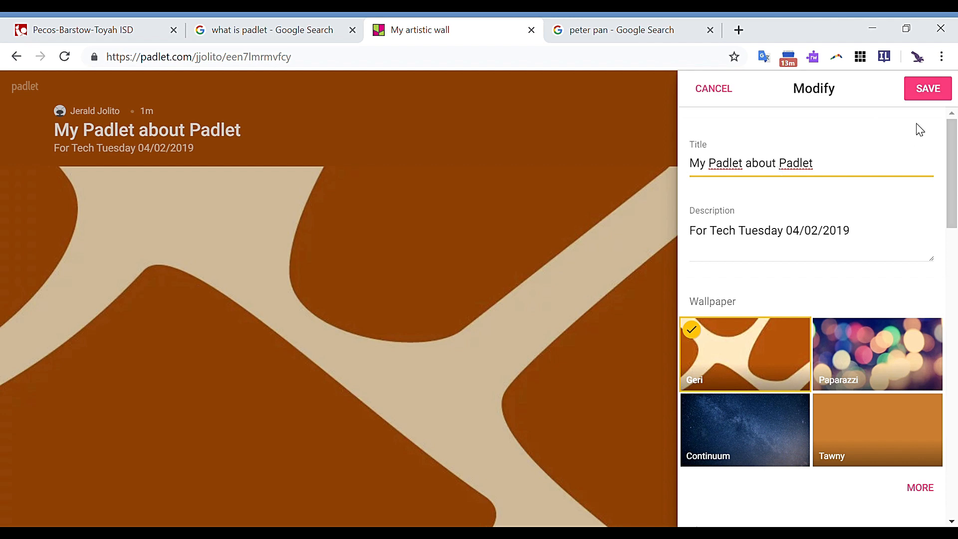
{"action": "left_click", "coordinate": [940, 95]}
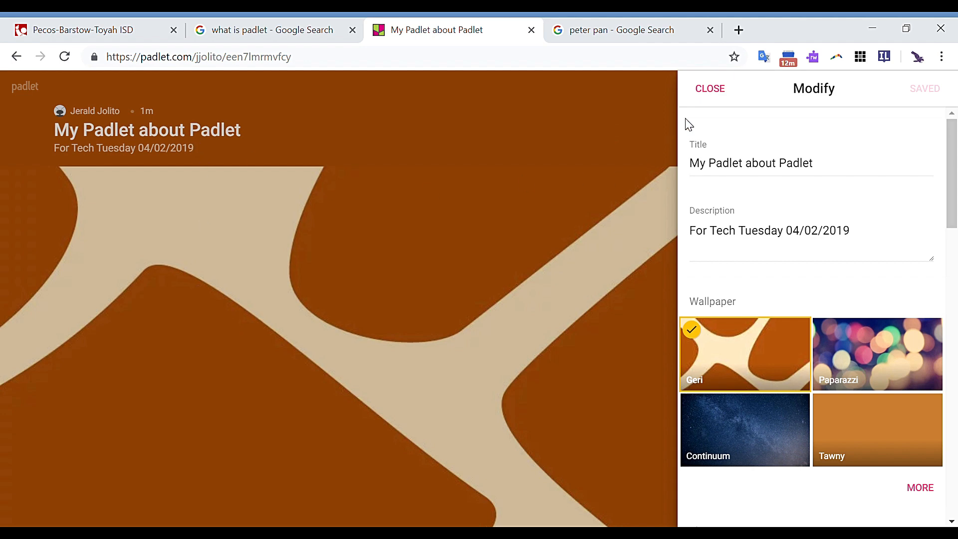
{"action": "left_click", "coordinate": [714, 91]}
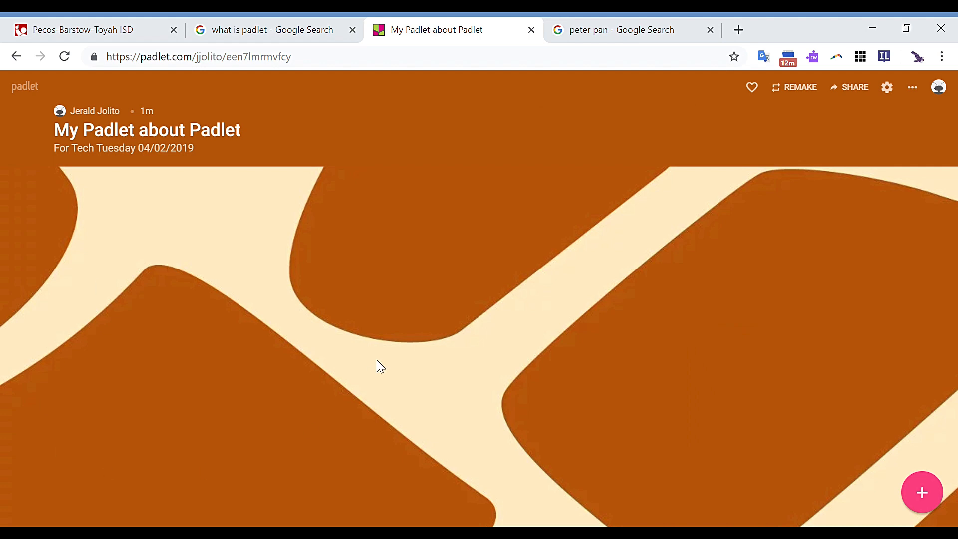
Add a post to the wall titled "Howdy" with the text "How's your day been?"
{"action": "double_click", "coordinate": [82, 202]}
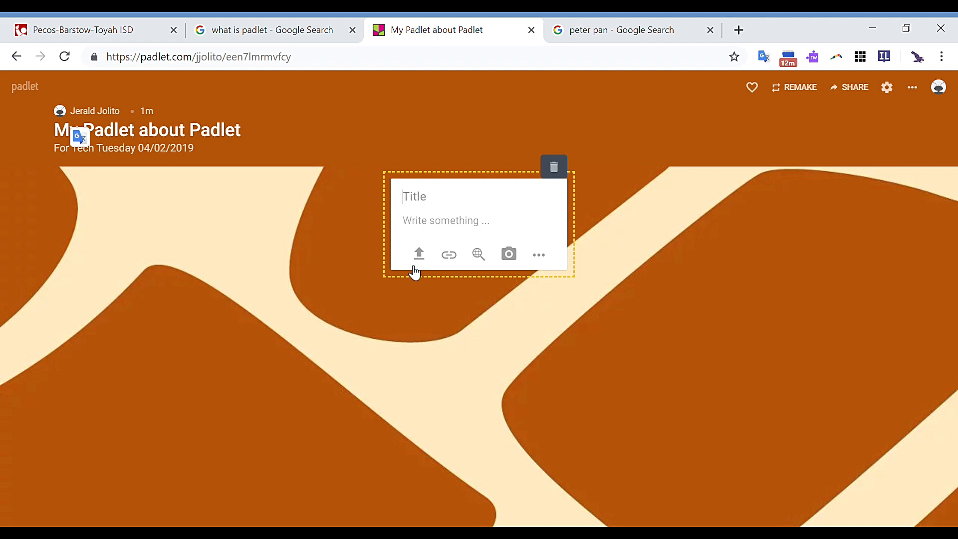
{"action": "type", "text": "Howdy"}
{"action": "left_click", "coordinate": [461, 224]}
{"action": "type", "text": "How"}
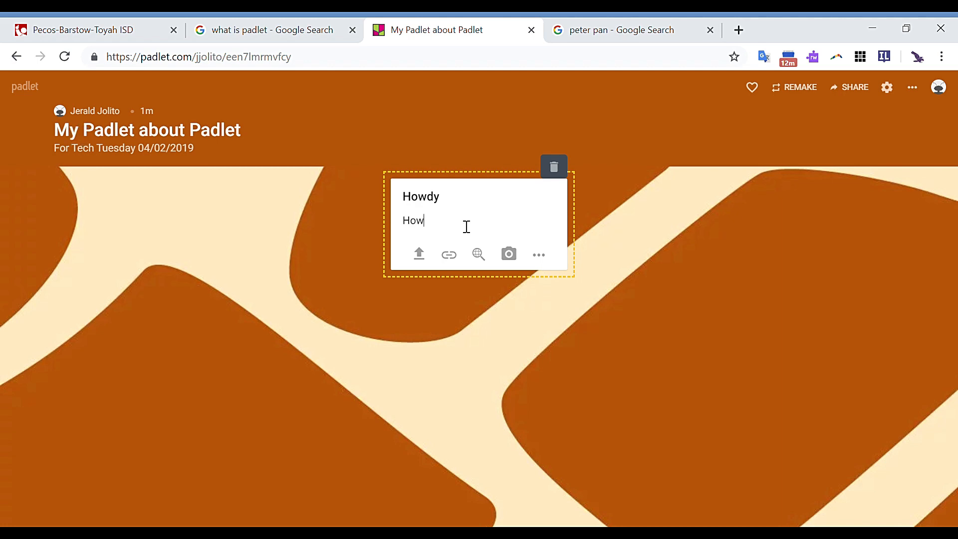
{"action": "type", "text": "'s your day been?"}
Upload the image comparing schools and factories in the 1930's and 2019 from the computer to the Howdy post
{"action": "left_click", "coordinate": [422, 255]}
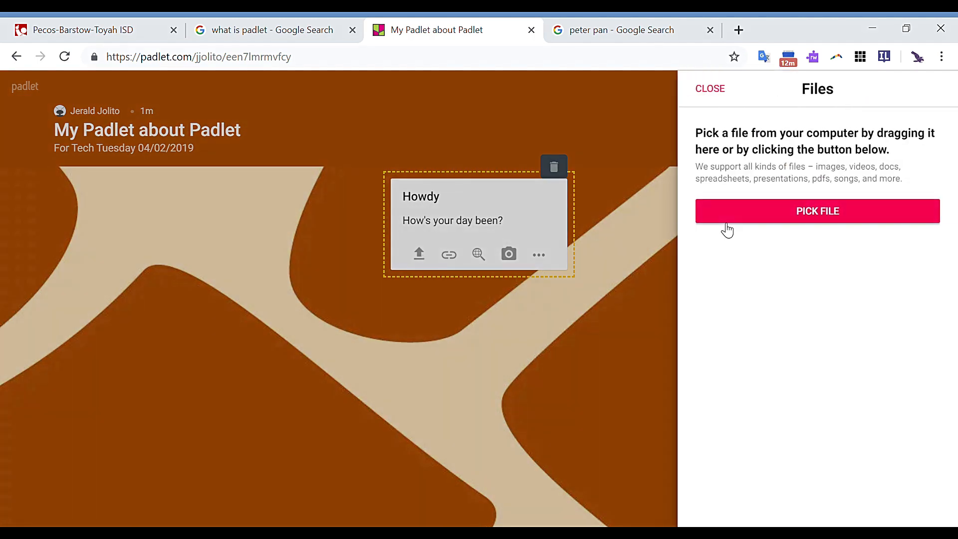
{"action": "left_click", "coordinate": [761, 203]}
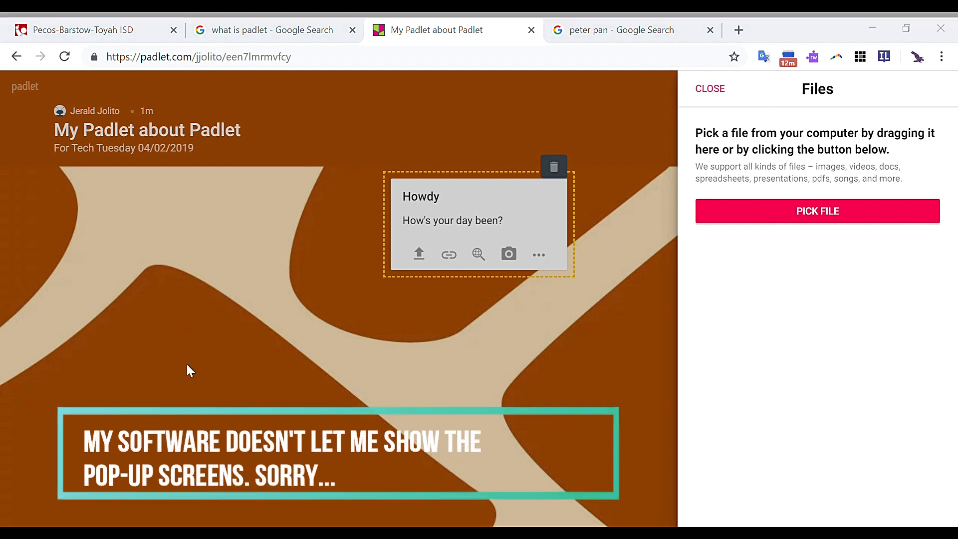
{"action": "left_click", "coordinate": [802, 508]}
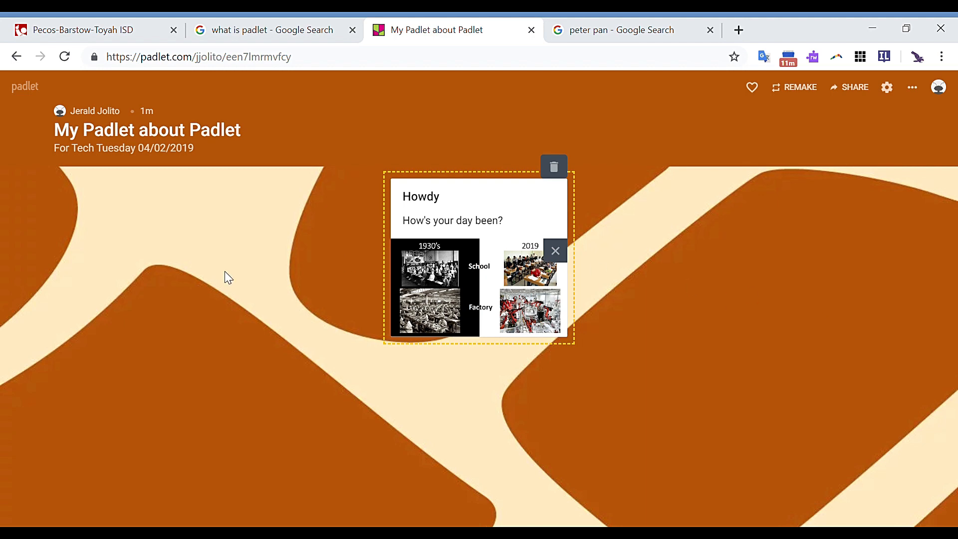
Start a second post on the wall, then copy the address of the YouTube video "EdTech Showdown: Seesaw vs. FreshGrade" from a new browser tab
{"action": "left_click", "coordinate": [249, 214]}
{"action": "double_click", "coordinate": [249, 215]}
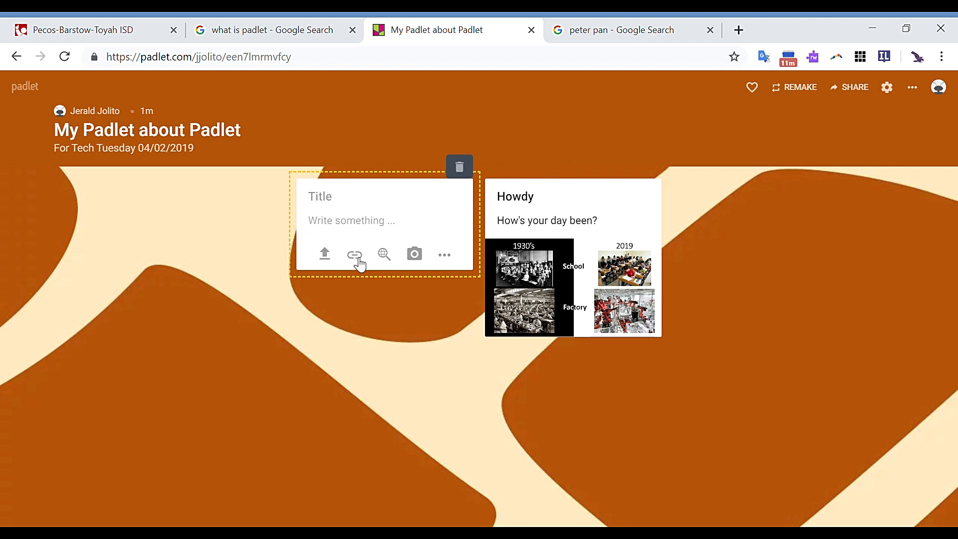
{"action": "left_click", "coordinate": [630, 44]}
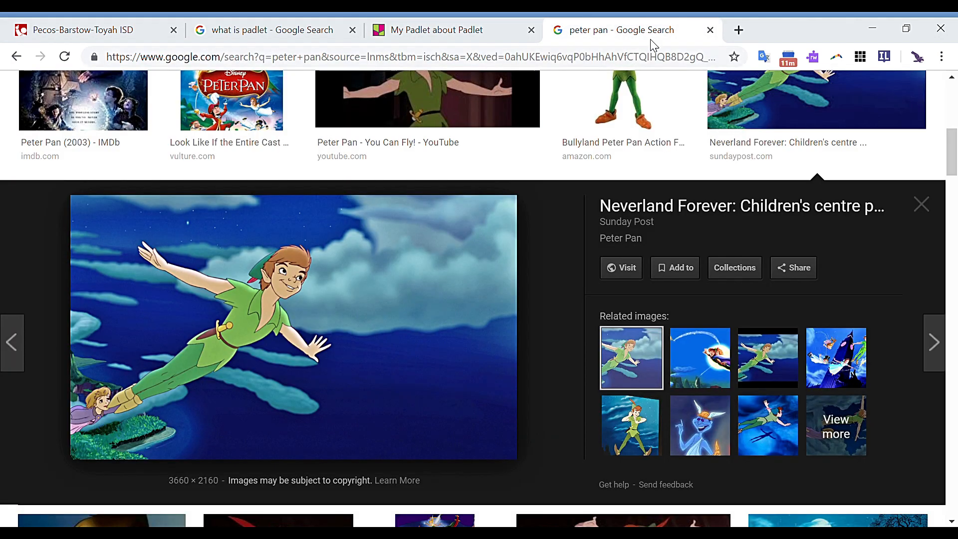
{"action": "left_click", "coordinate": [738, 30]}
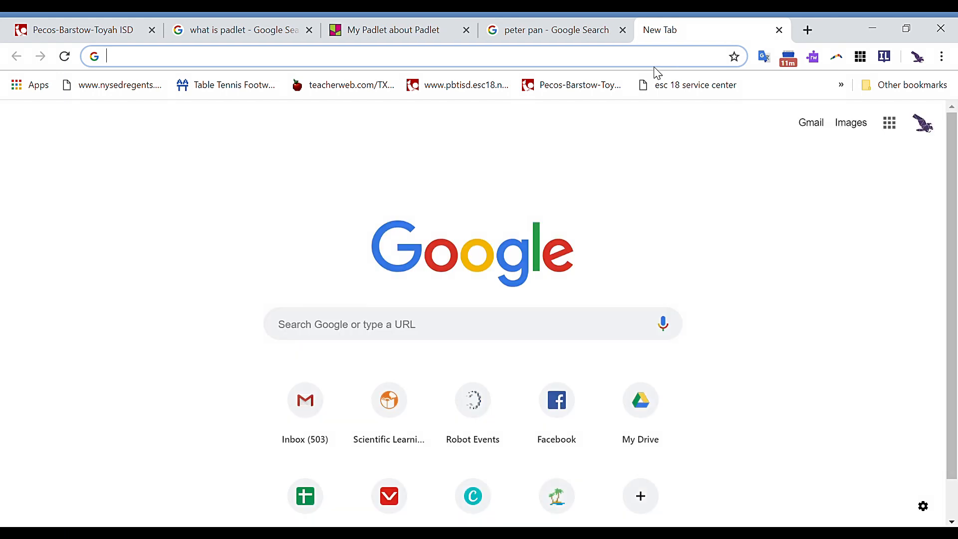
{"action": "type", "text": "y"}
{"action": "key", "text": "Tab"}
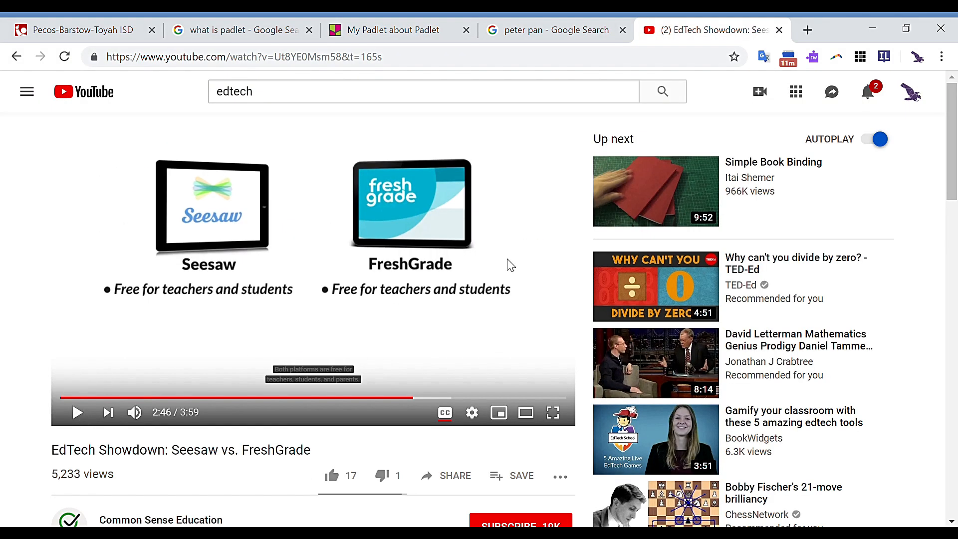
{"action": "left_click", "coordinate": [524, 59]}
{"action": "key", "text": "ctrl+c"}
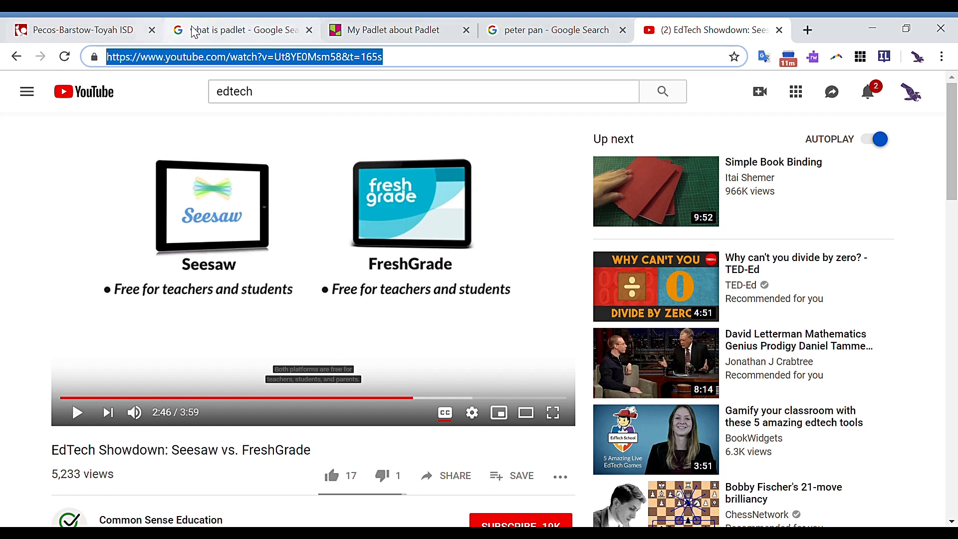
Attach the copied YouTube link to the blank post and title it "Watch this video about EdTech"
{"action": "left_click", "coordinate": [345, 30]}
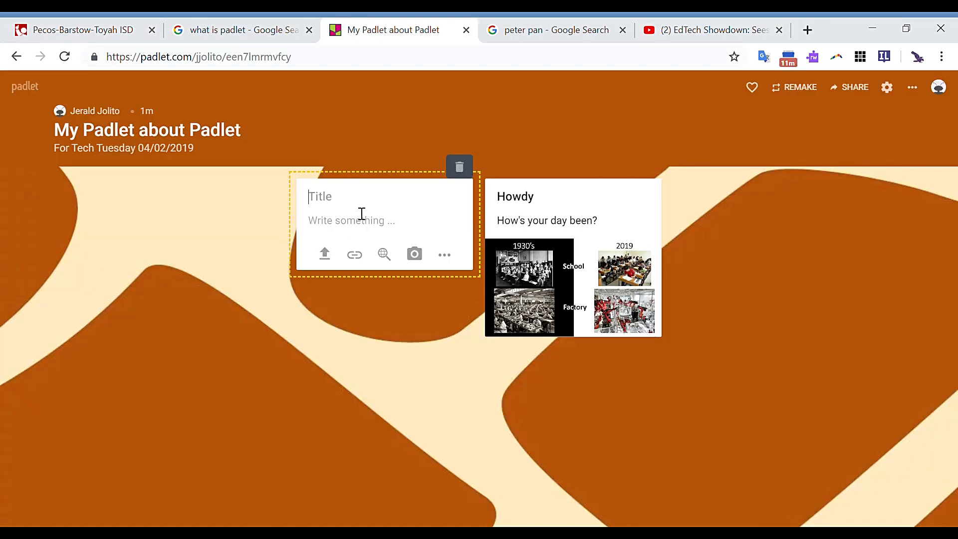
{"action": "left_click", "coordinate": [359, 257]}
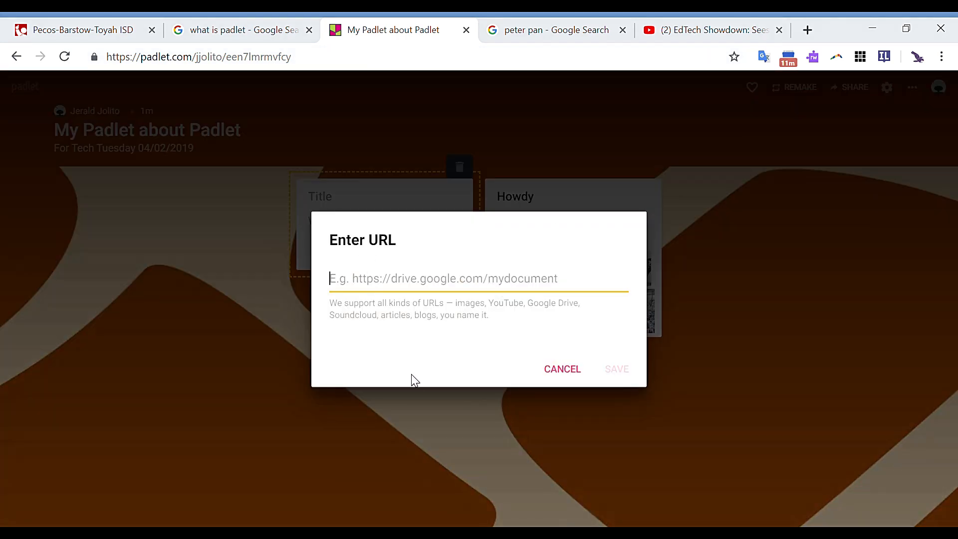
{"action": "key", "text": "ctrl+v"}
{"action": "left_click", "coordinate": [617, 375]}
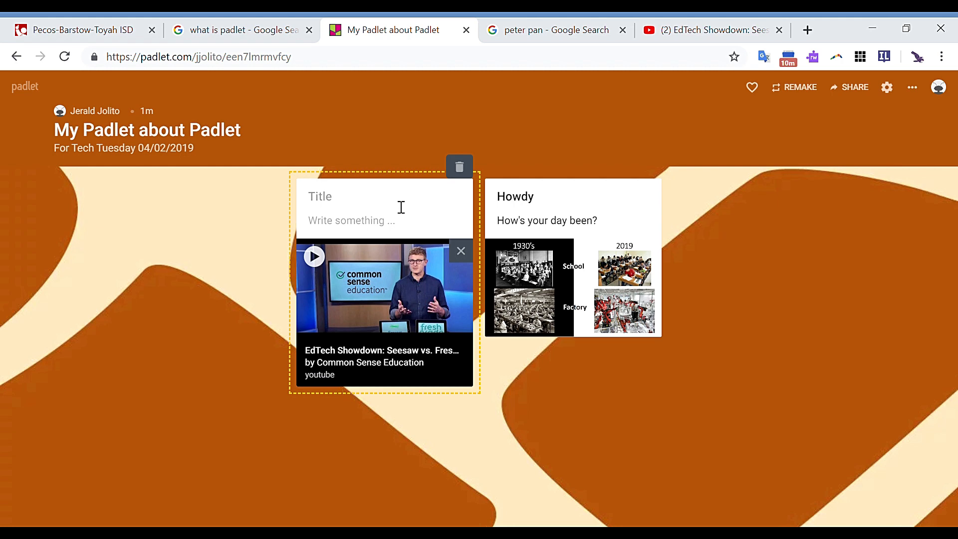
{"action": "type", "text": "Watch this v"}
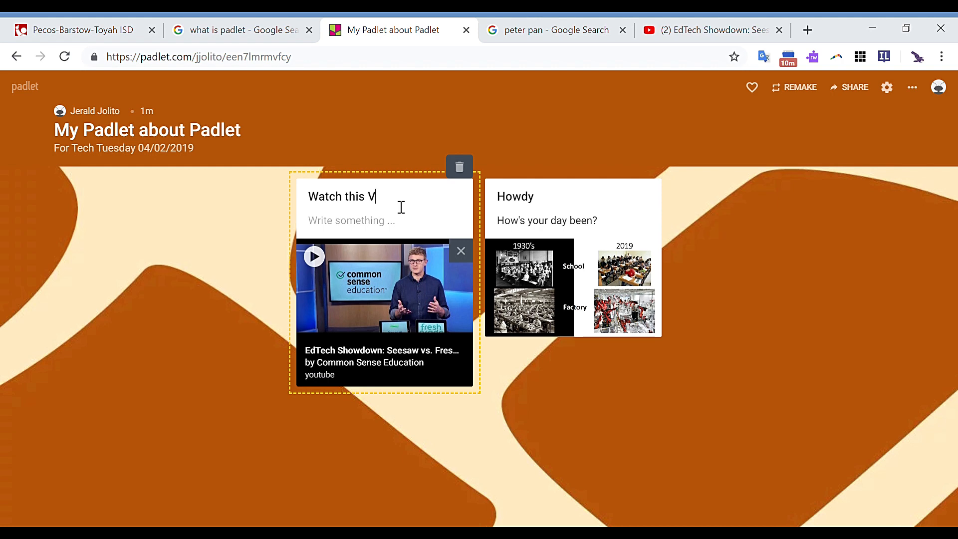
{"action": "type", "text": "ideo about EdTech"}
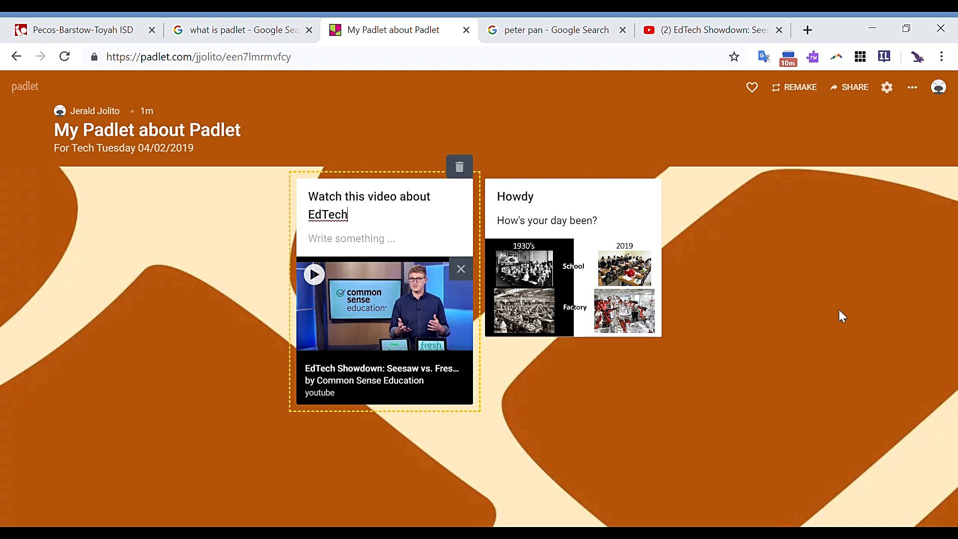
Start another post, search for "peter pan" images from within it, and attach the picture of Peter Pan flying
{"action": "double_click", "coordinate": [147, 203]}
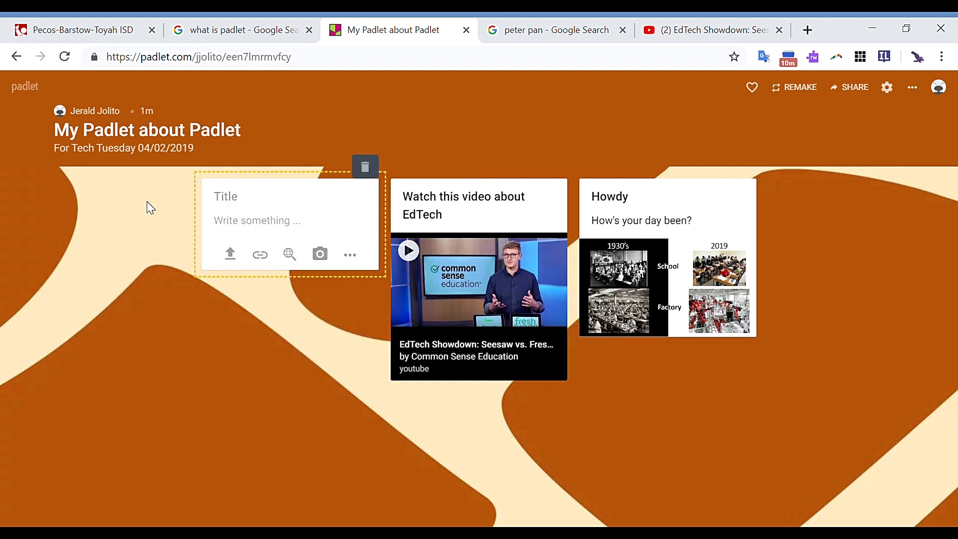
{"action": "left_click", "coordinate": [289, 254]}
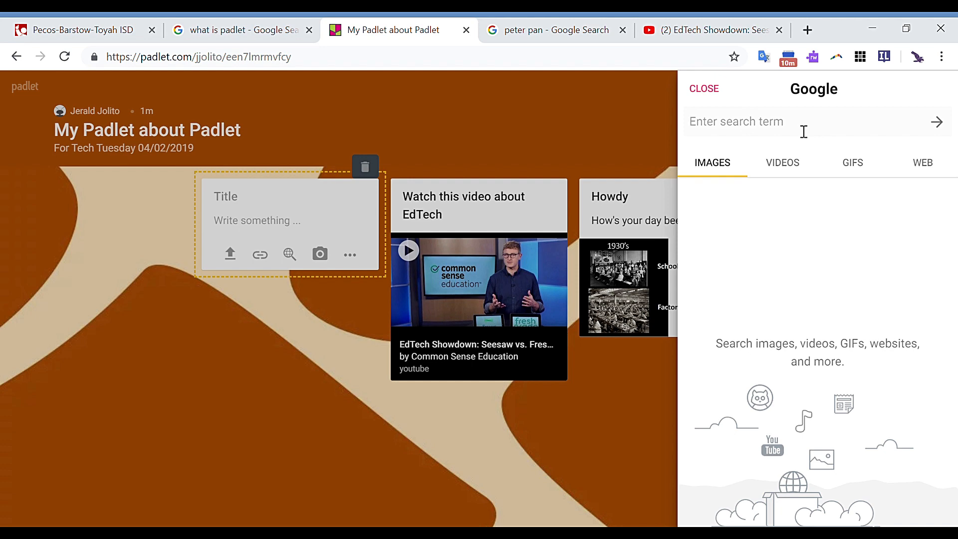
{"action": "type", "text": "peter pan"}
{"action": "key", "text": "Return"}
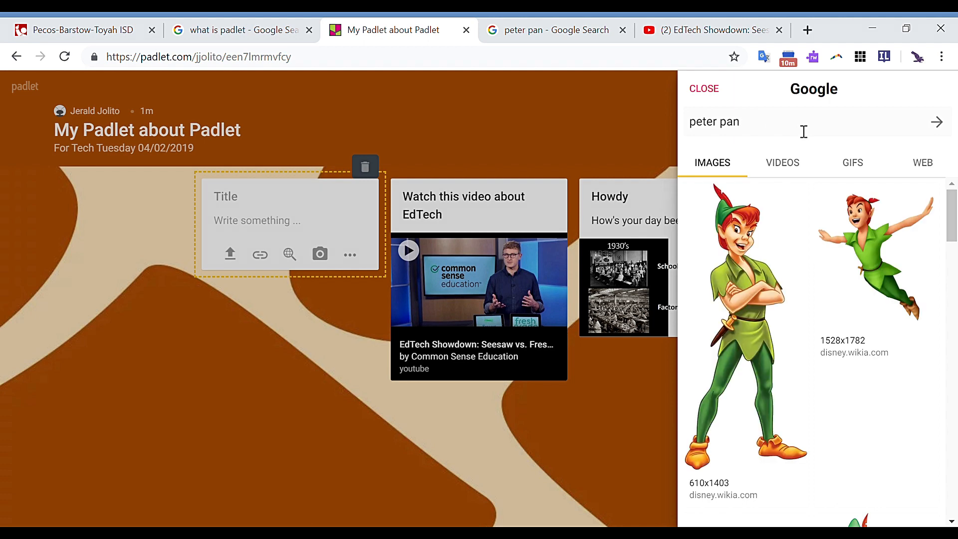
{"action": "left_click", "coordinate": [864, 239]}
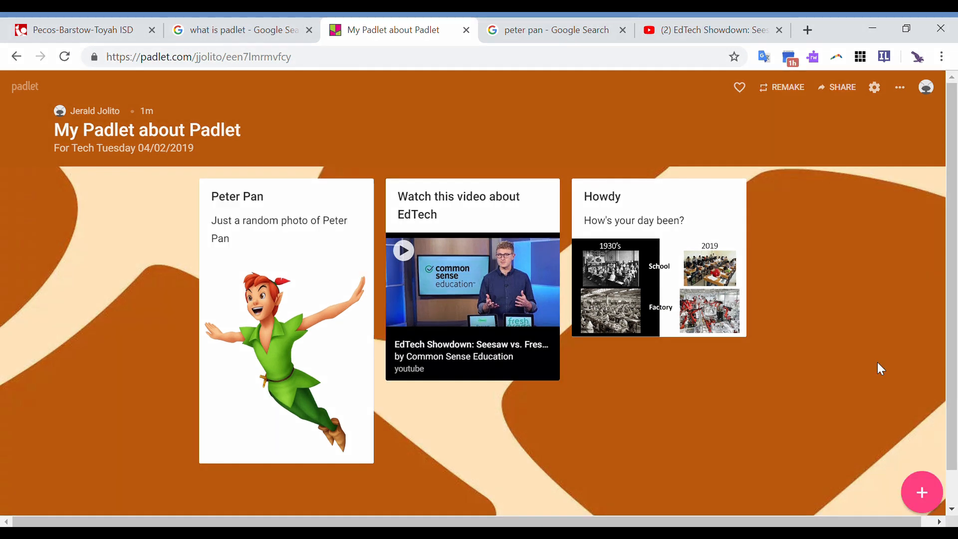
Start a blank post to examine the full list of attachment types, then delete the blank post
{"action": "double_click", "coordinate": [136, 304]}
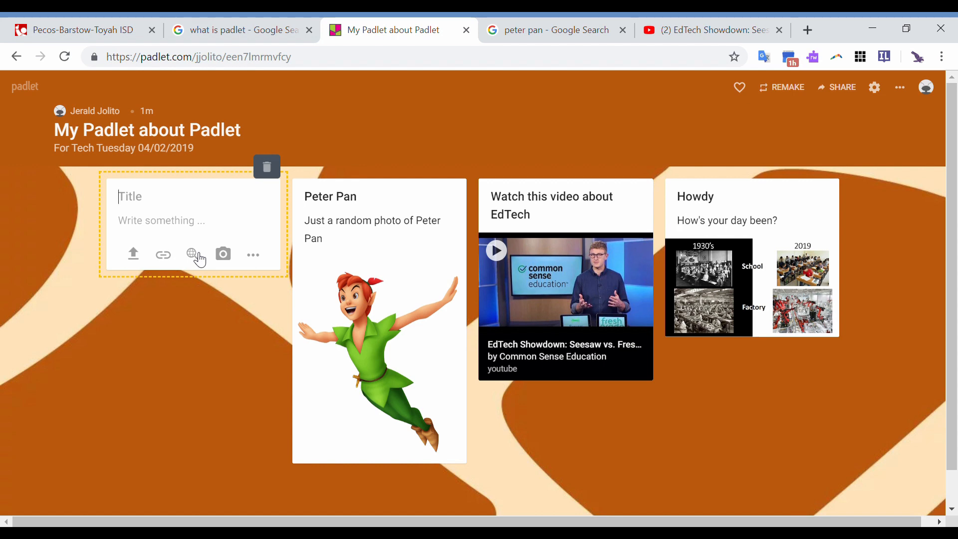
{"action": "left_click", "coordinate": [256, 256]}
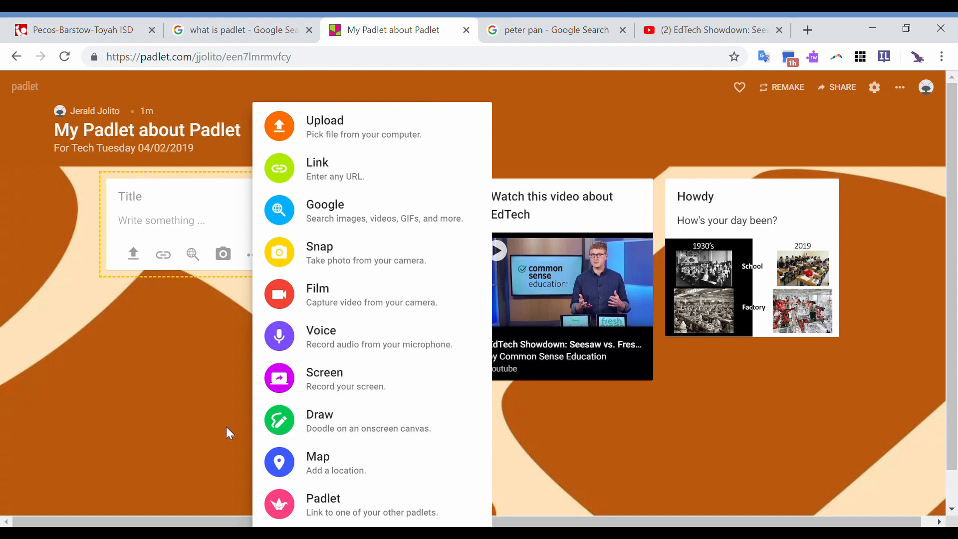
{"action": "left_click", "coordinate": [214, 416]}
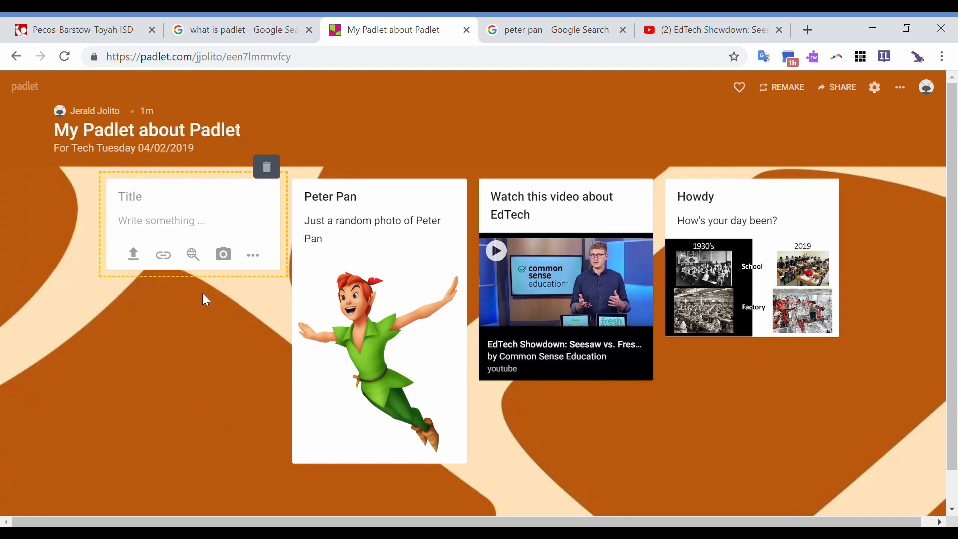
{"action": "mouse_move", "coordinate": [343, 273]}
{"action": "mouse_move", "coordinate": [486, 260]}
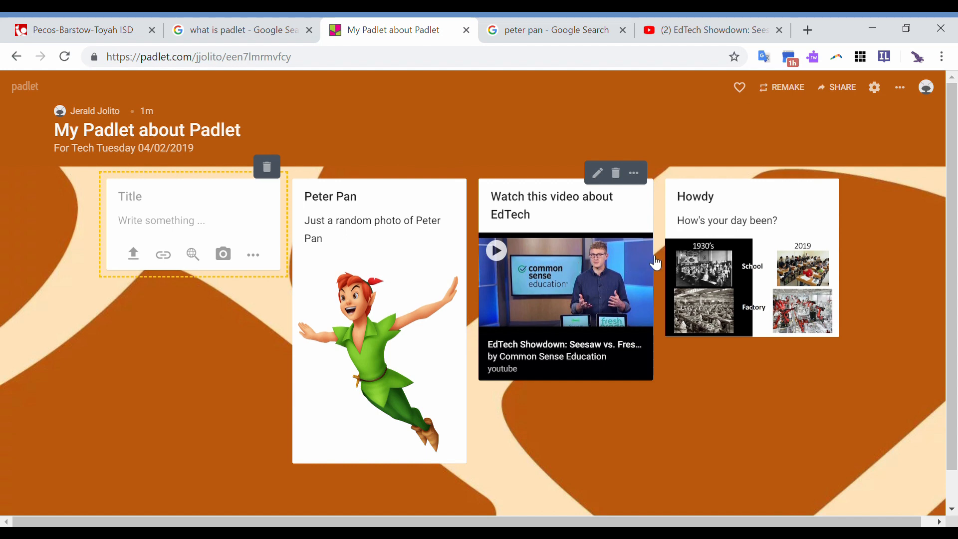
{"action": "mouse_move", "coordinate": [705, 261]}
{"action": "mouse_move", "coordinate": [407, 248]}
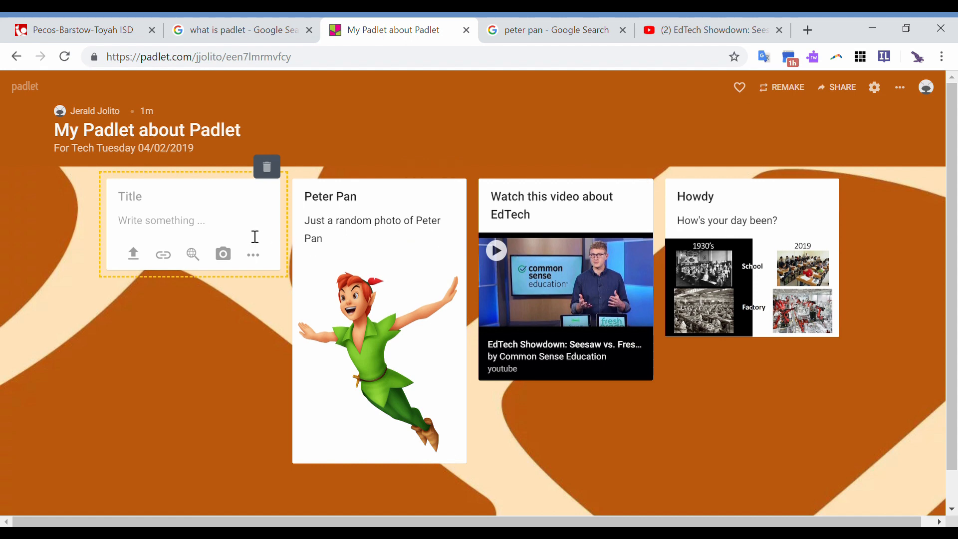
{"action": "left_click", "coordinate": [266, 167]}
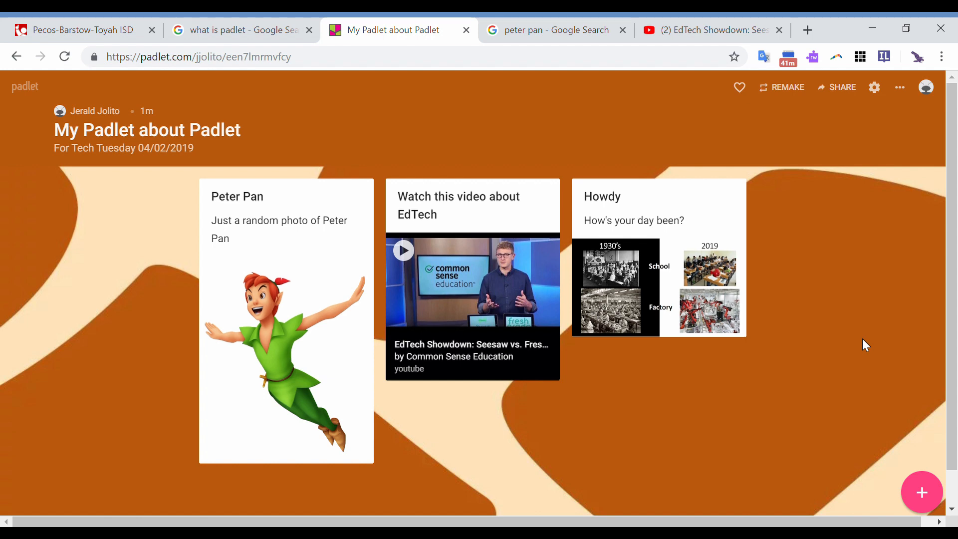
Change the wall's wallpaper to Bricks from the full gallery, after trying out Holland and Washi in the wall's settings
{"action": "double_click", "coordinate": [226, 136]}
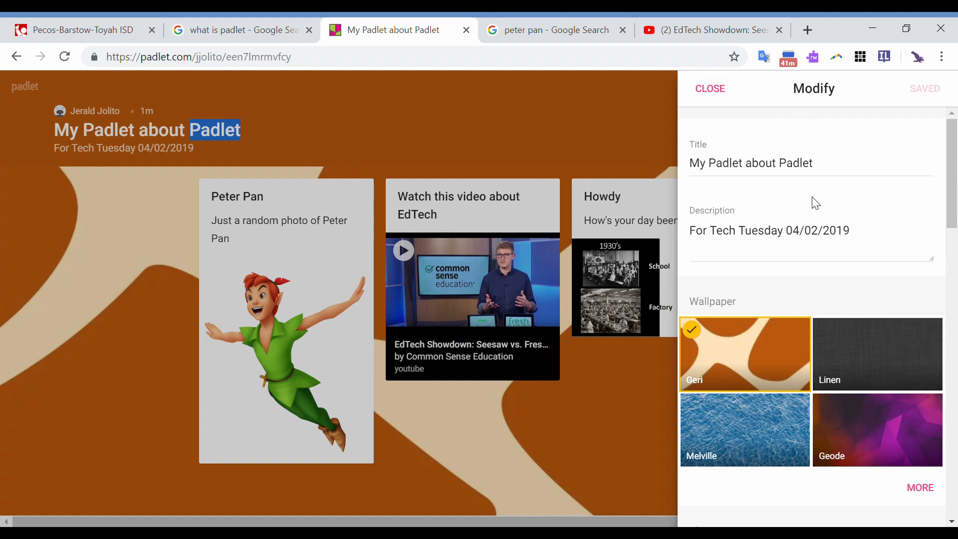
{"action": "left_click", "coordinate": [721, 94]}
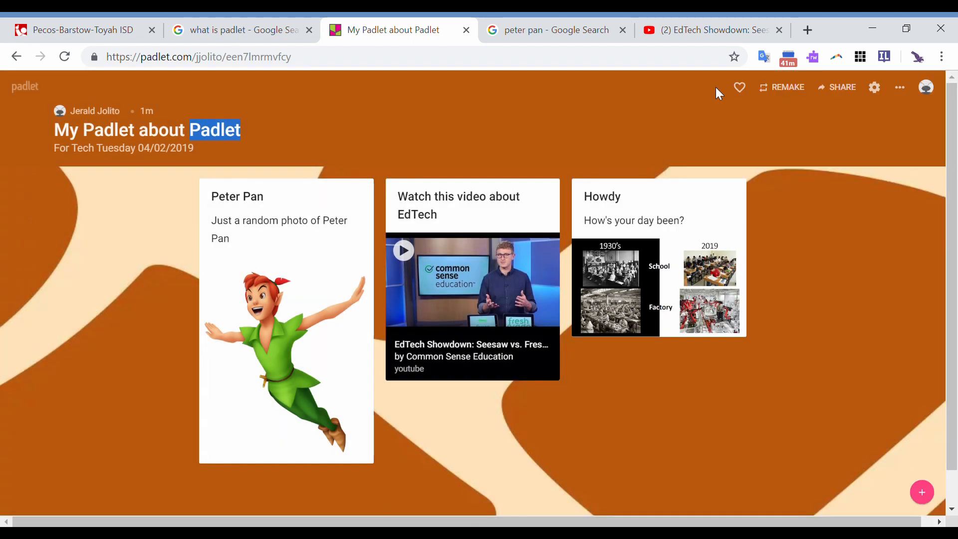
{"action": "left_click", "coordinate": [879, 98]}
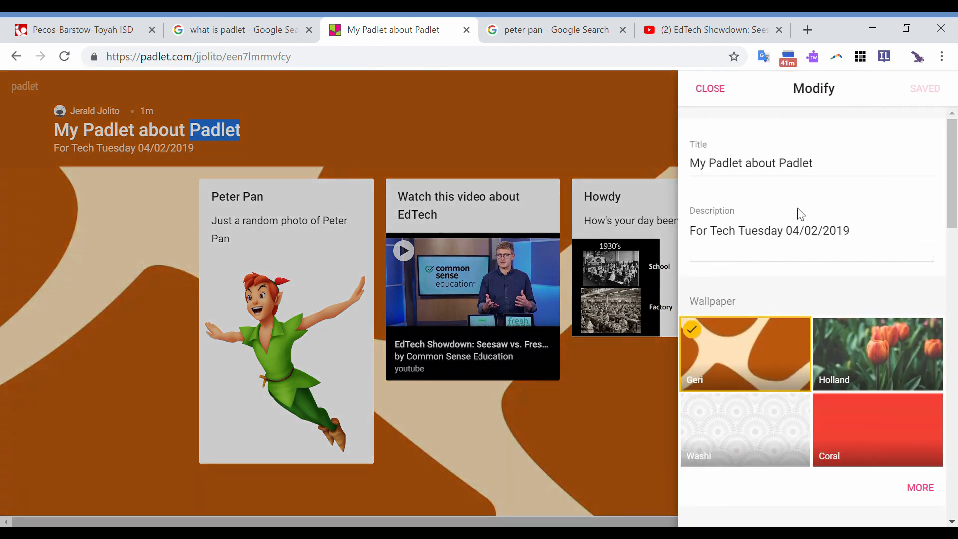
{"action": "scroll", "coordinate": [803, 214], "scroll_direction": "down", "scroll_amount": 1}
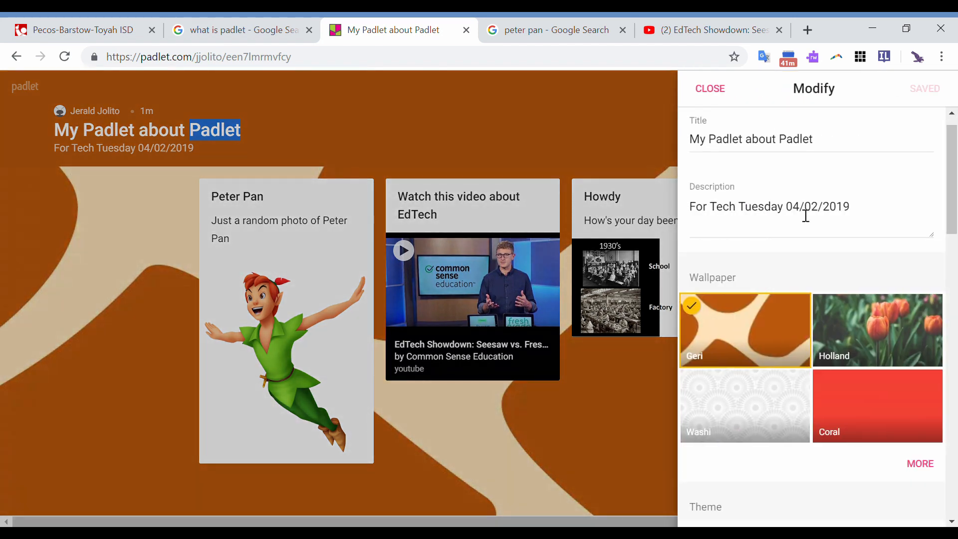
{"action": "left_click", "coordinate": [879, 349]}
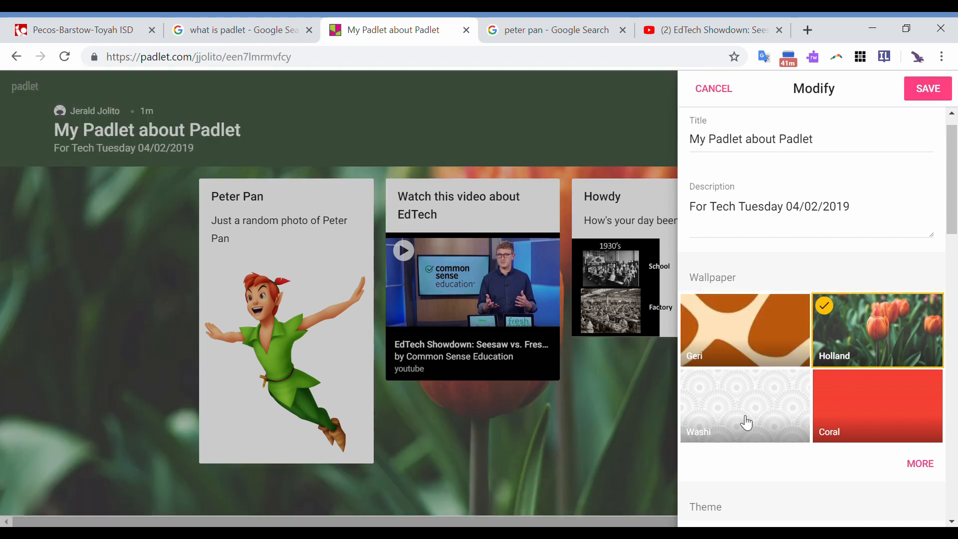
{"action": "left_click", "coordinate": [746, 423]}
{"action": "scroll", "coordinate": [747, 423], "scroll_direction": "down", "scroll_amount": 1}
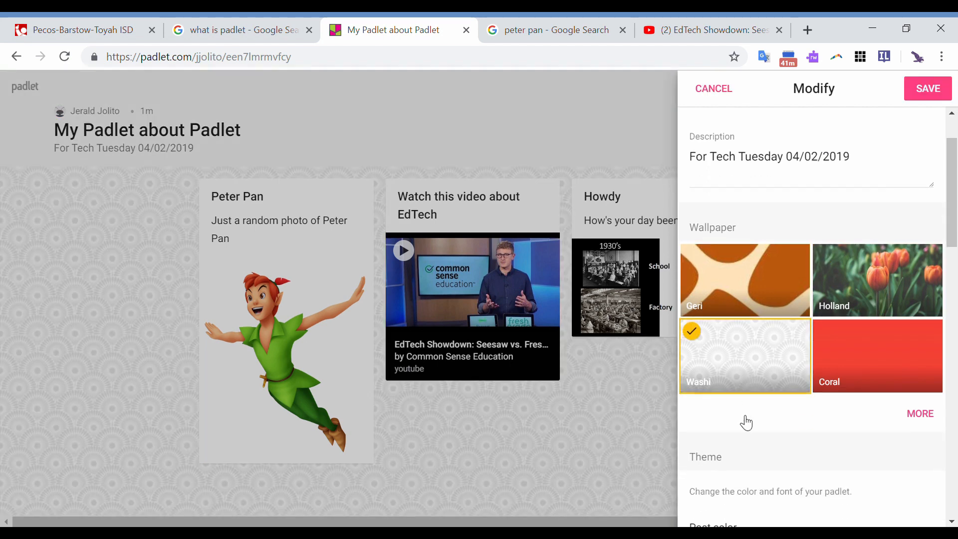
{"action": "left_click", "coordinate": [917, 419]}
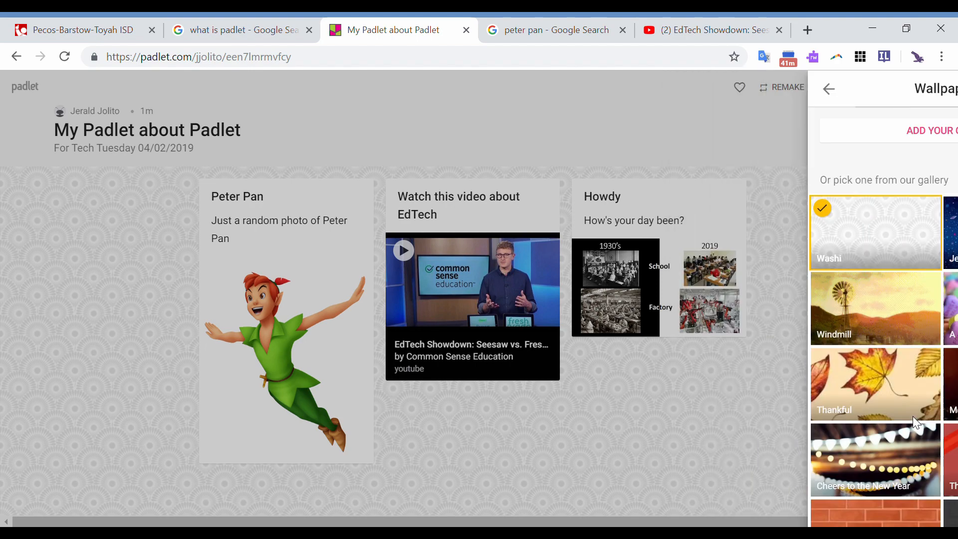
{"action": "scroll", "coordinate": [818, 406], "scroll_direction": "down", "scroll_amount": 5}
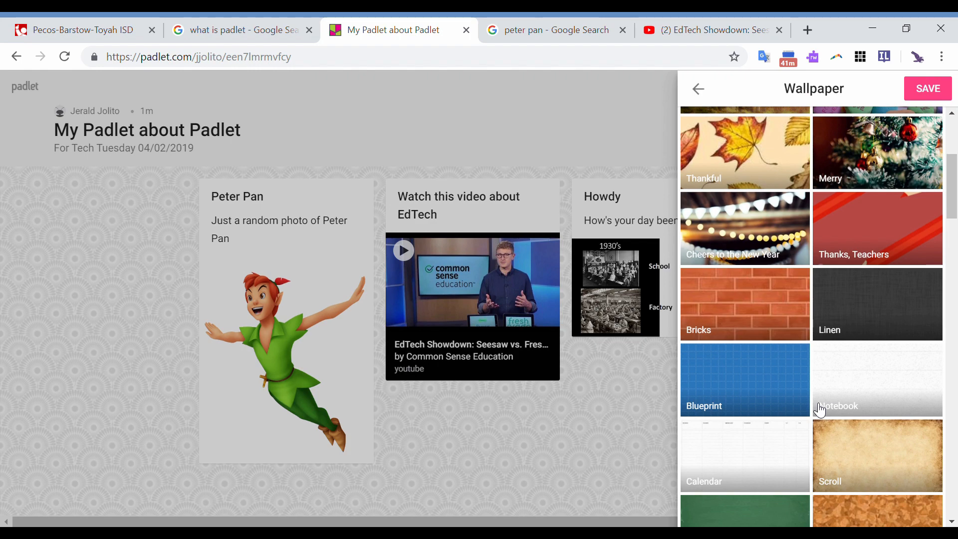
{"action": "left_click", "coordinate": [780, 316]}
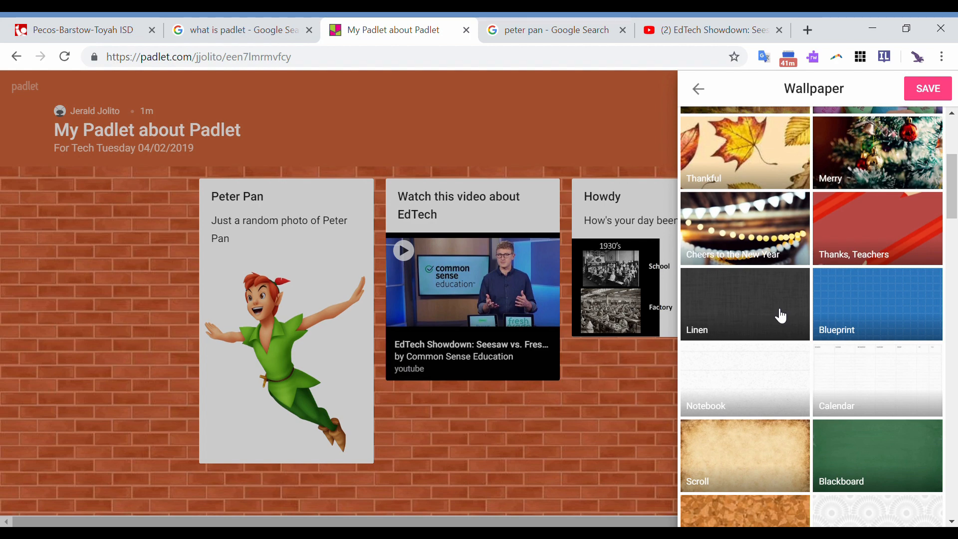
Add a custom wallpaper from the web link of the Sunday Post Peter Pan picture in the Google image results
{"action": "scroll", "coordinate": [781, 315], "scroll_direction": "up", "scroll_amount": 5}
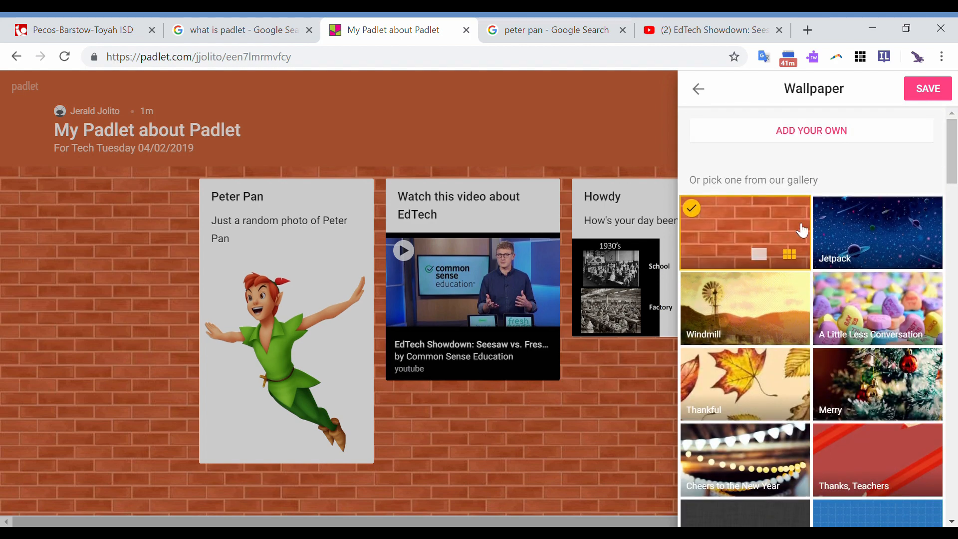
{"action": "left_click", "coordinate": [828, 132]}
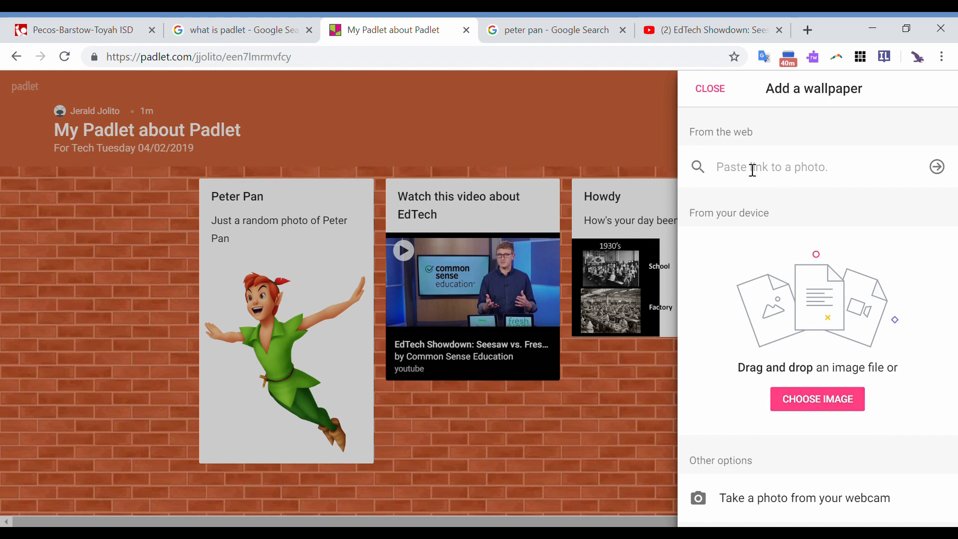
{"action": "left_click", "coordinate": [561, 38]}
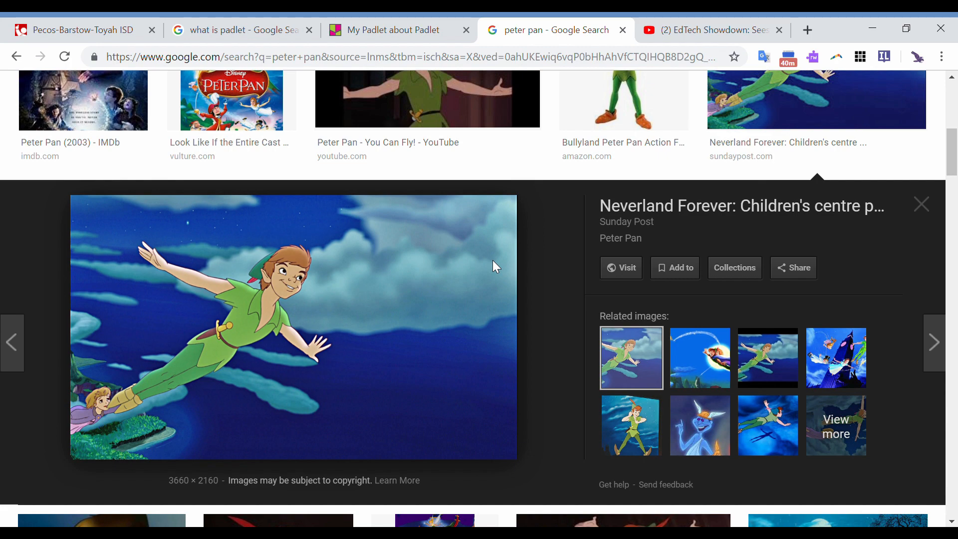
{"action": "left_click", "coordinate": [369, 39]}
{"action": "left_click", "coordinate": [740, 181]}
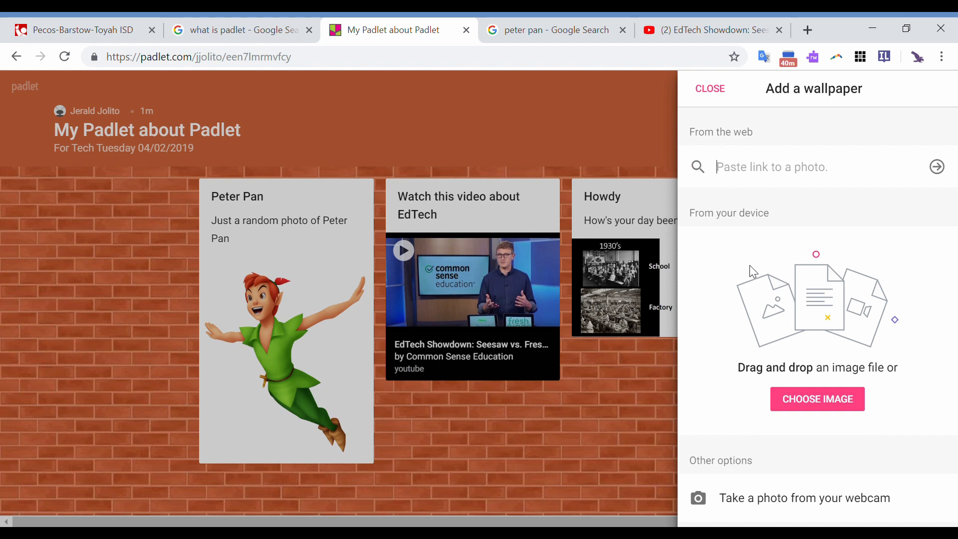
{"action": "key", "text": "ctrl+v"}
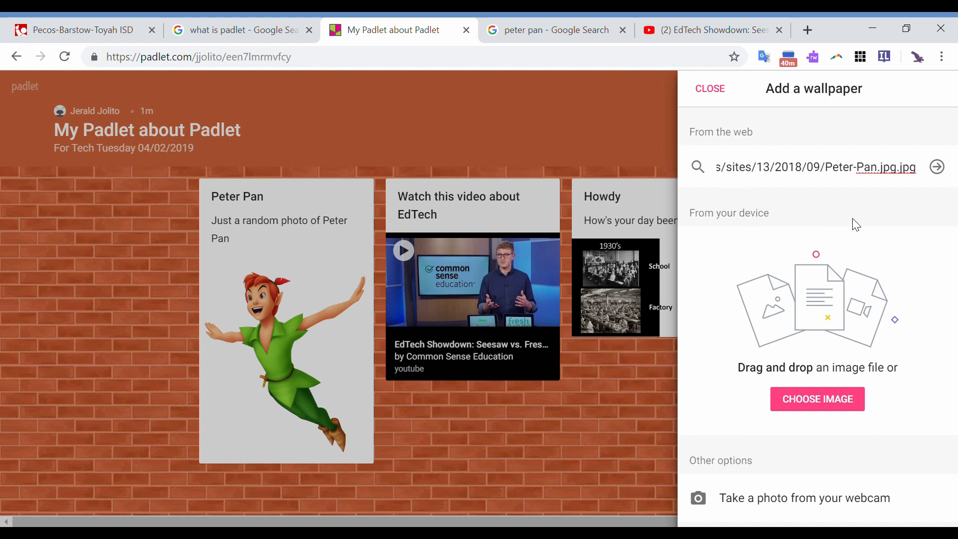
{"action": "left_click", "coordinate": [937, 167]}
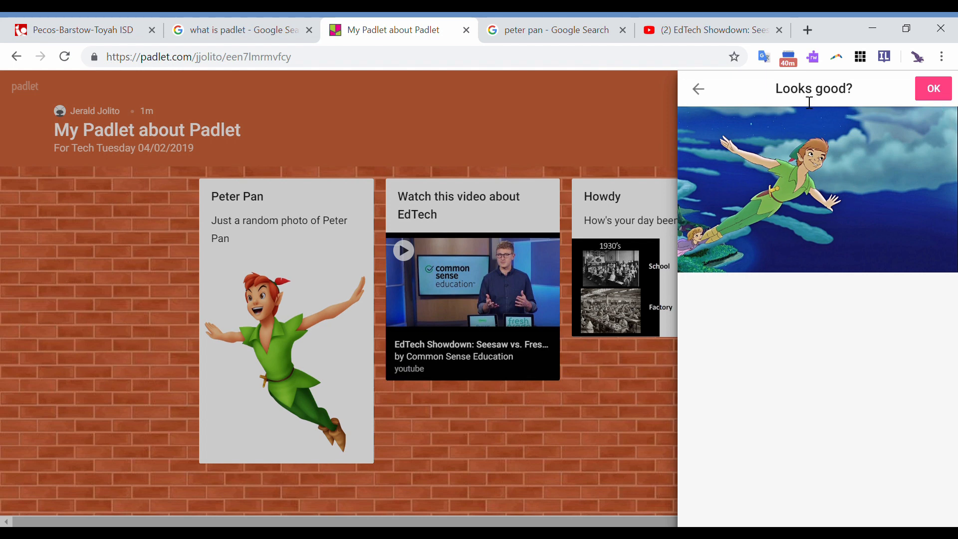
{"action": "left_click", "coordinate": [930, 94]}
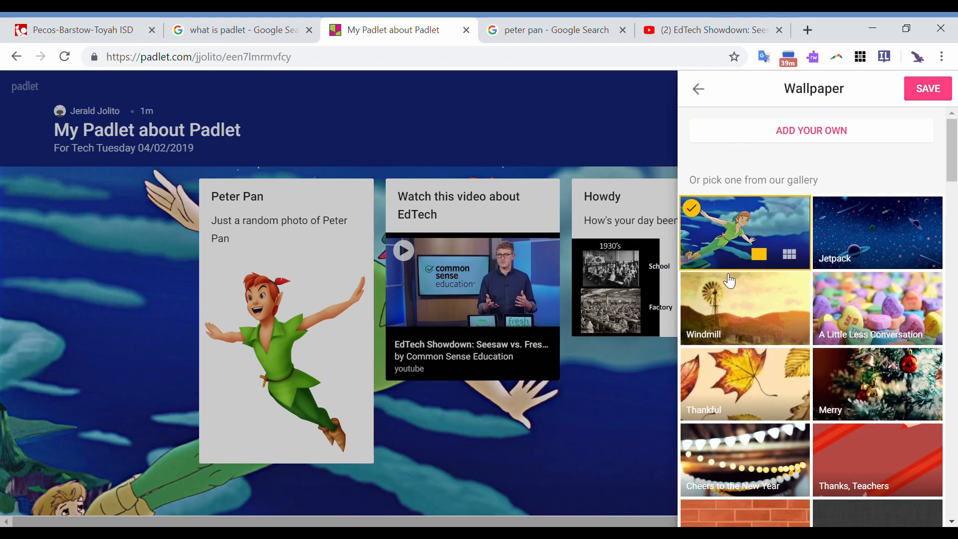
Return to the padlet's settings without discarding the Peter Pan wallpaper, save it, and close the settings
{"action": "left_click", "coordinate": [698, 90]}
{"action": "left_click", "coordinate": [711, 90]}
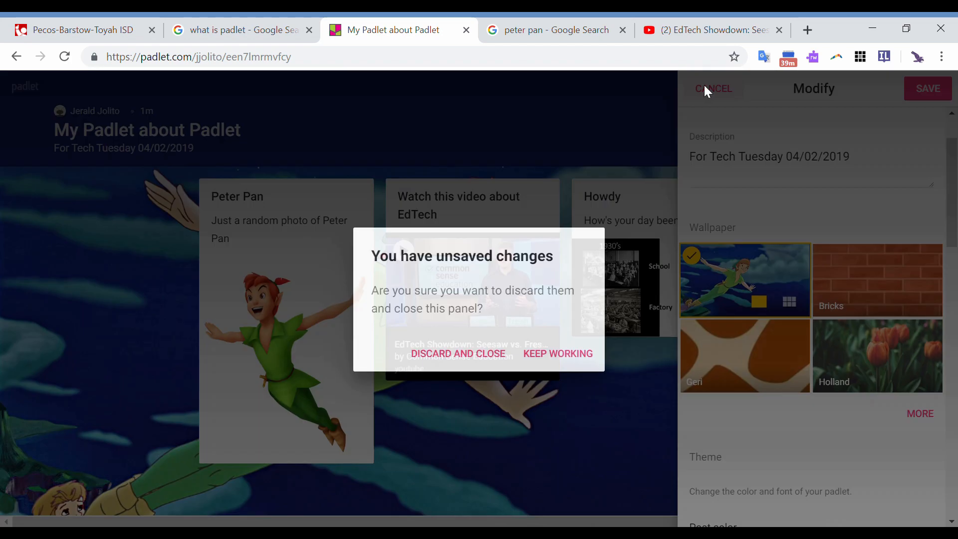
{"action": "left_click", "coordinate": [539, 353]}
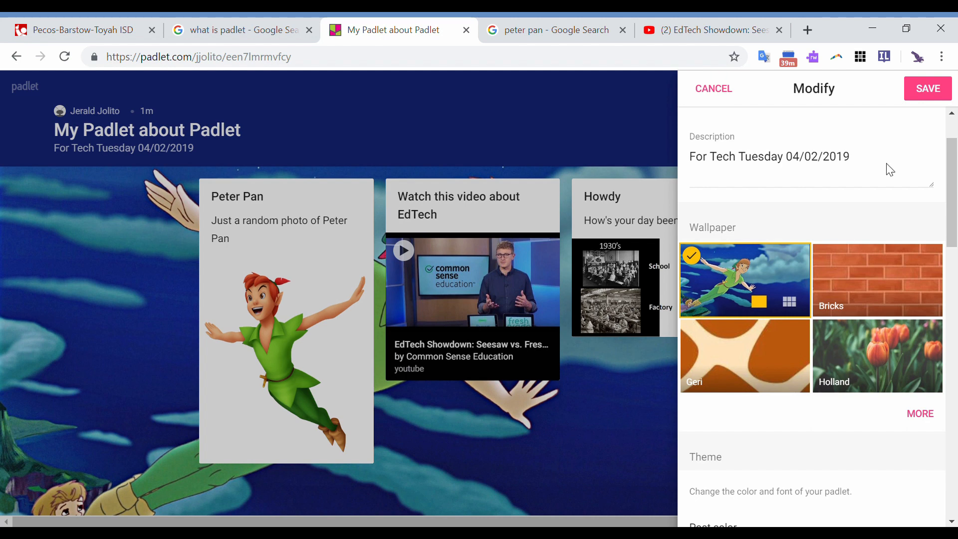
{"action": "left_click", "coordinate": [928, 89]}
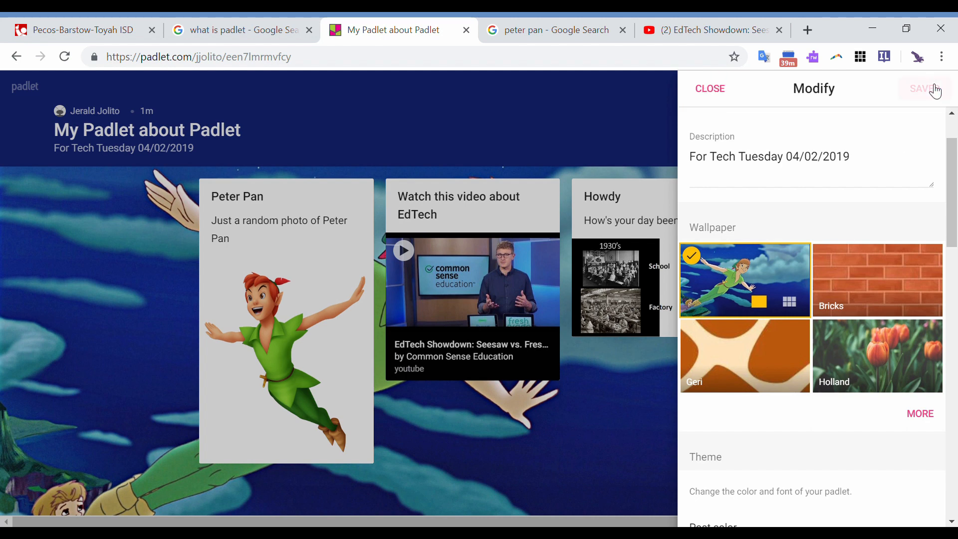
{"action": "left_click", "coordinate": [711, 88]}
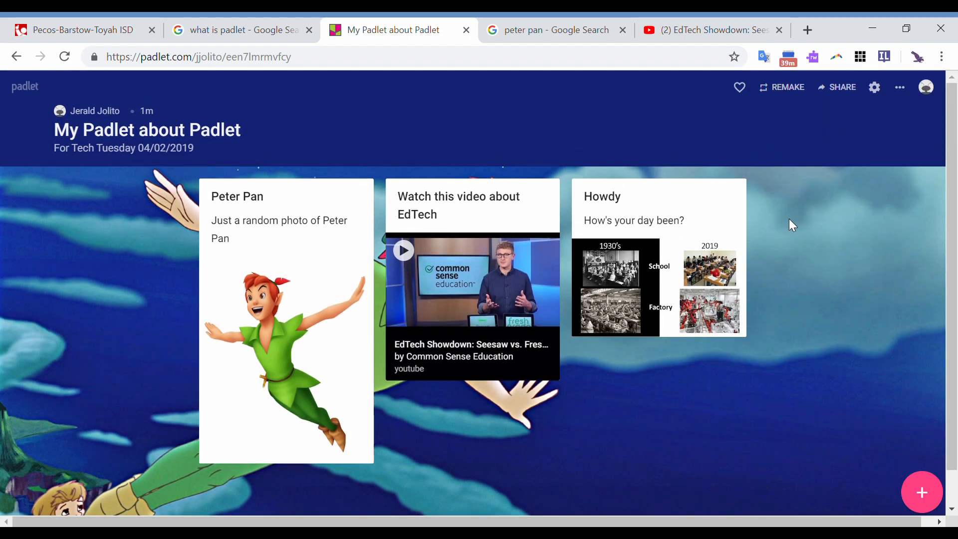
Reopen the wallpaper options and upload the purple galaxy image from the device as a custom wallpaper
{"action": "left_click", "coordinate": [876, 88]}
{"action": "scroll", "coordinate": [899, 439], "scroll_direction": "down", "scroll_amount": 2}
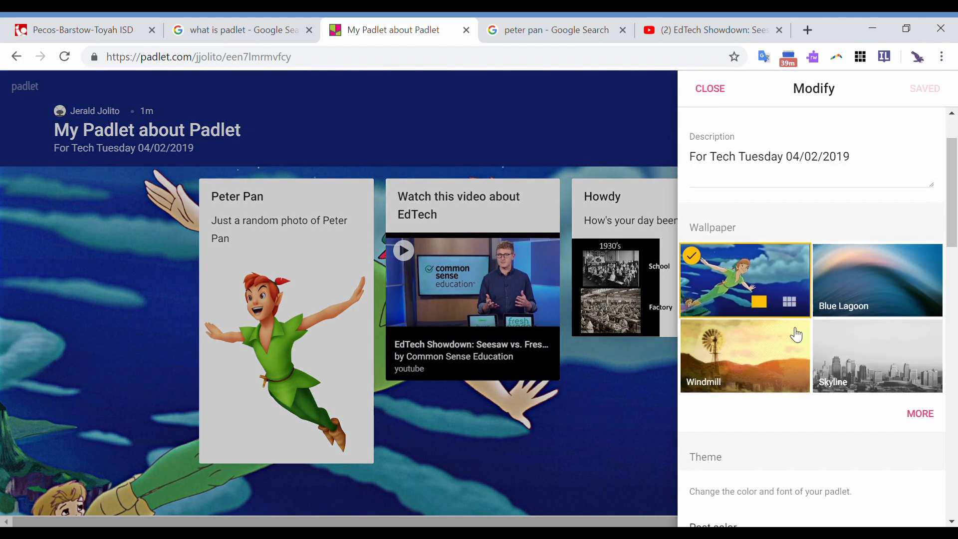
{"action": "left_click", "coordinate": [929, 393]}
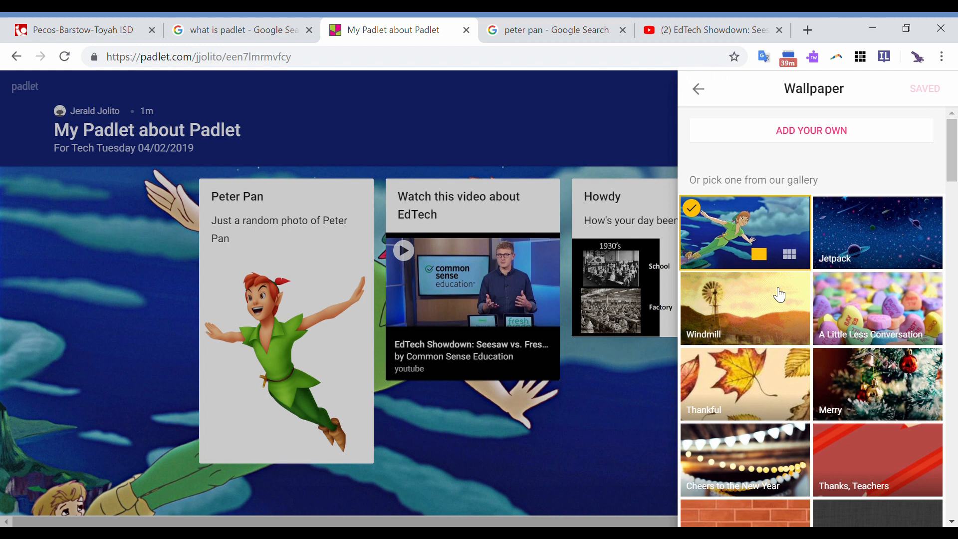
{"action": "left_click", "coordinate": [855, 144]}
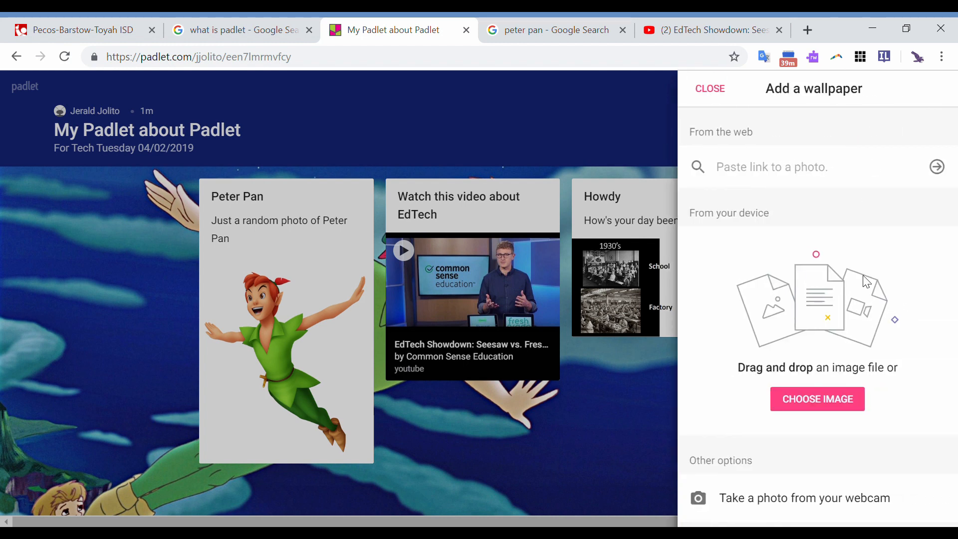
{"action": "left_click", "coordinate": [819, 401]}
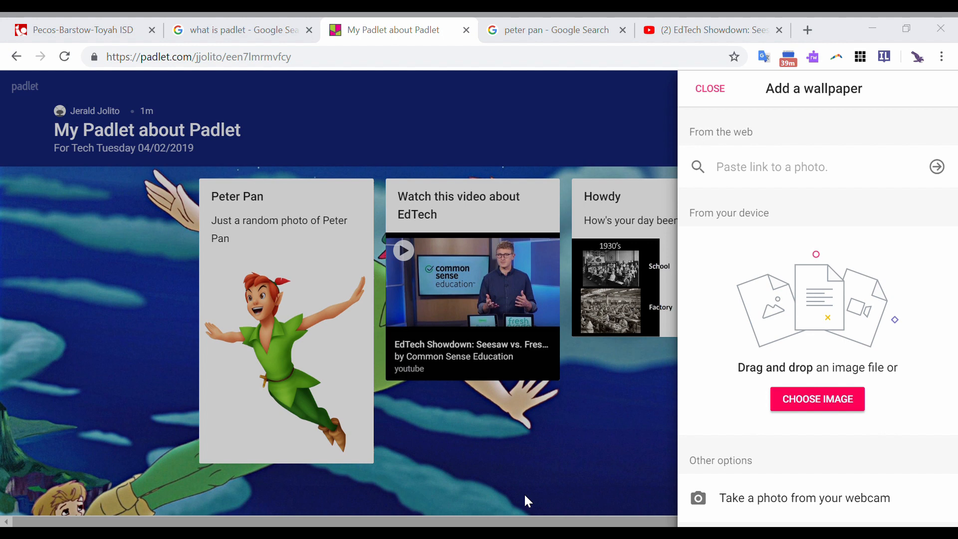
{"action": "left_click", "coordinate": [798, 500]}
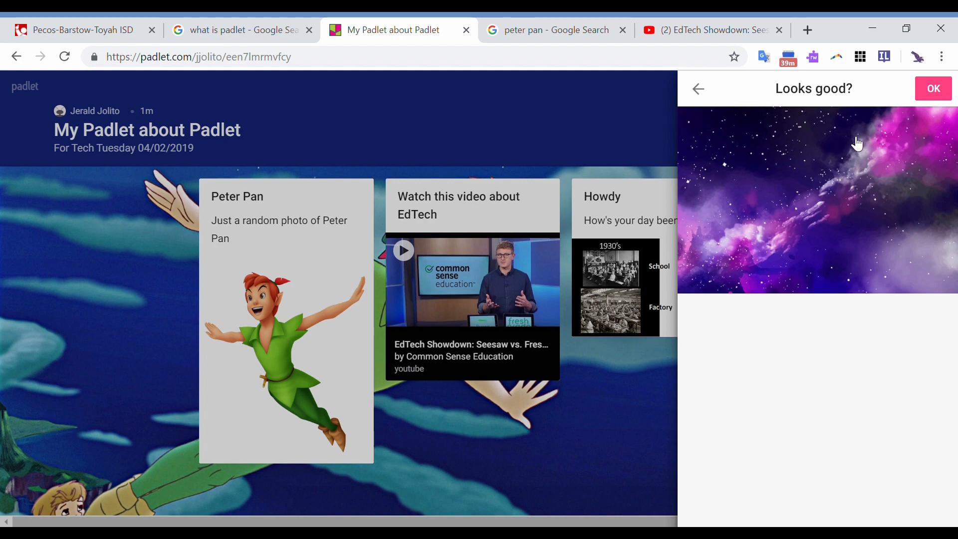
{"action": "left_click", "coordinate": [931, 95]}
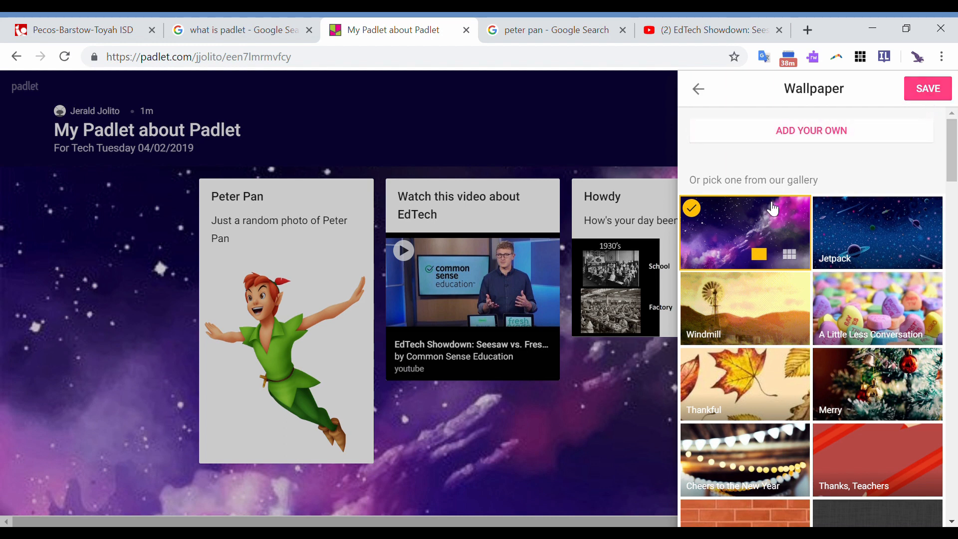
Go back to the main settings without discarding the galaxy wallpaper, save it, and return to the wall
{"action": "left_click", "coordinate": [705, 93]}
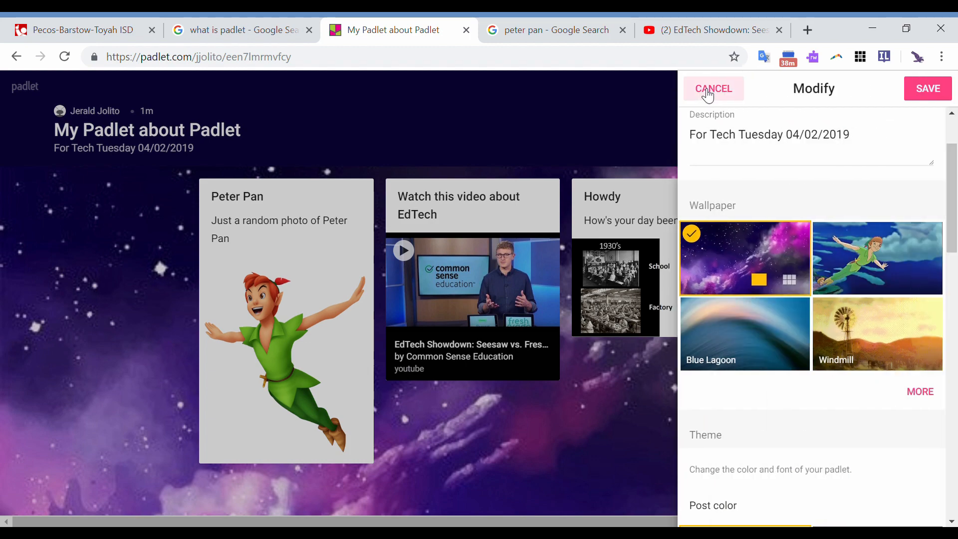
{"action": "left_click", "coordinate": [707, 93]}
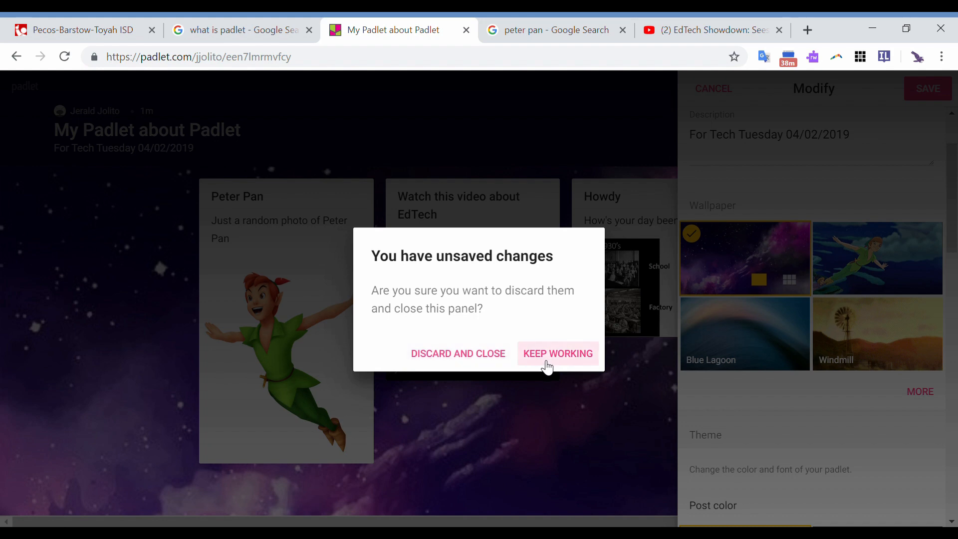
{"action": "left_click", "coordinate": [545, 365]}
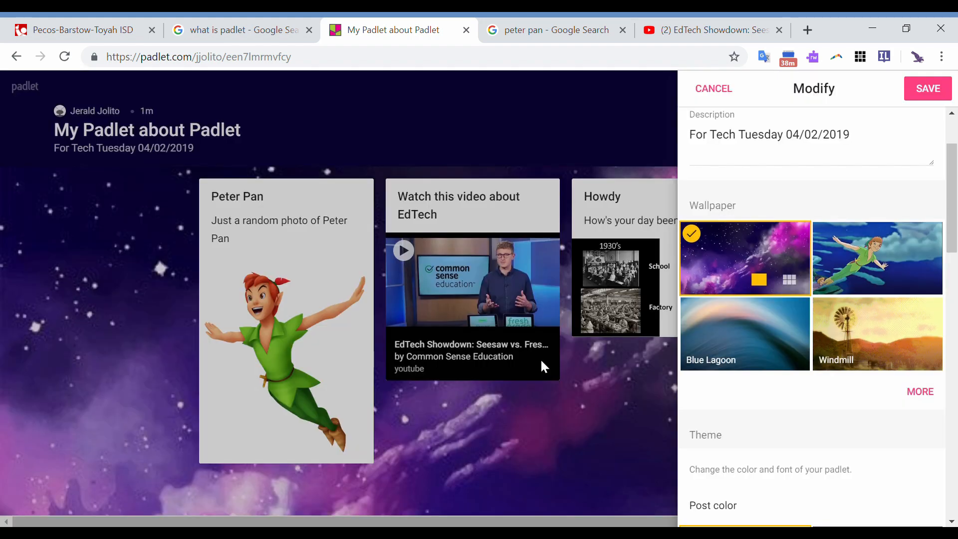
{"action": "left_click", "coordinate": [934, 94]}
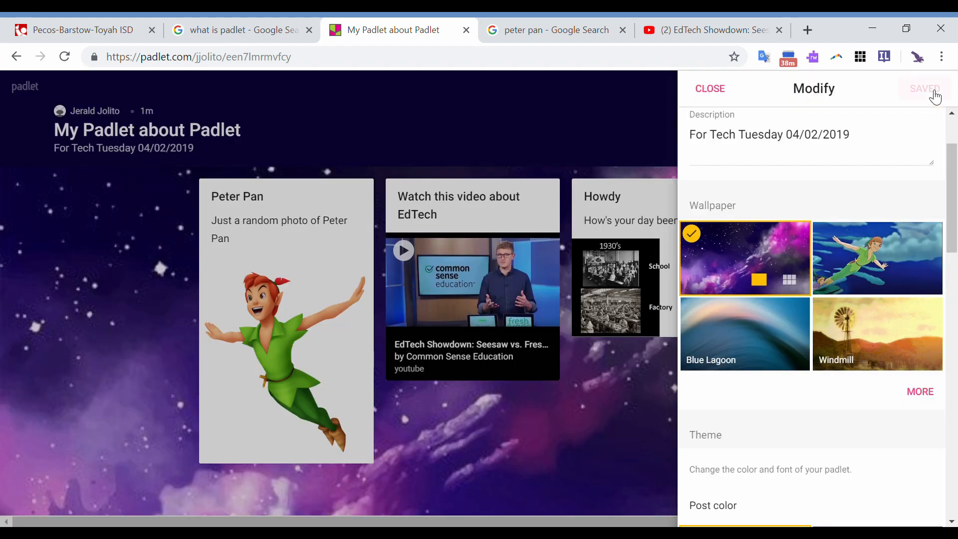
{"action": "left_click", "coordinate": [721, 97]}
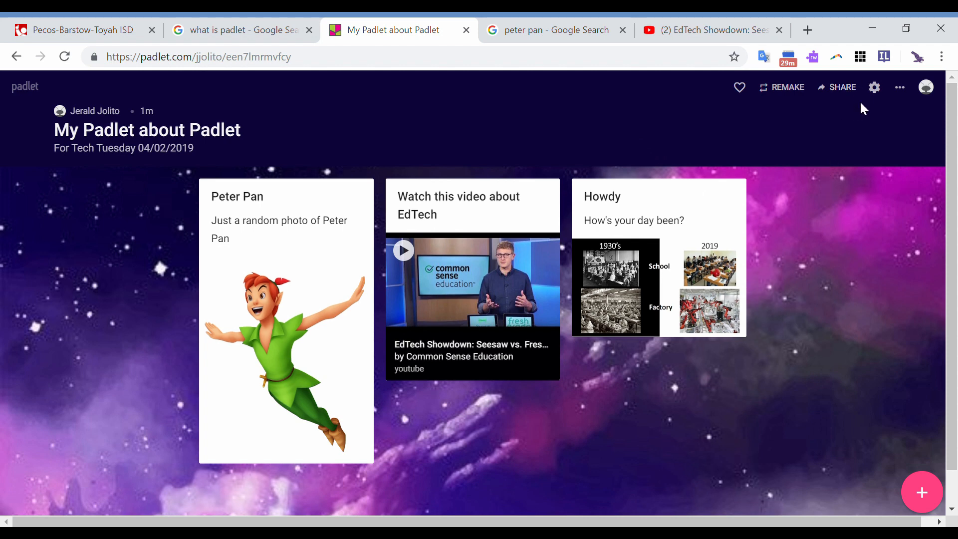
Open the wall's settings and try the Dark Knight post color, then restore Doctor Light
{"action": "left_click", "coordinate": [878, 91]}
{"action": "scroll", "coordinate": [843, 346], "scroll_direction": "down", "scroll_amount": 3}
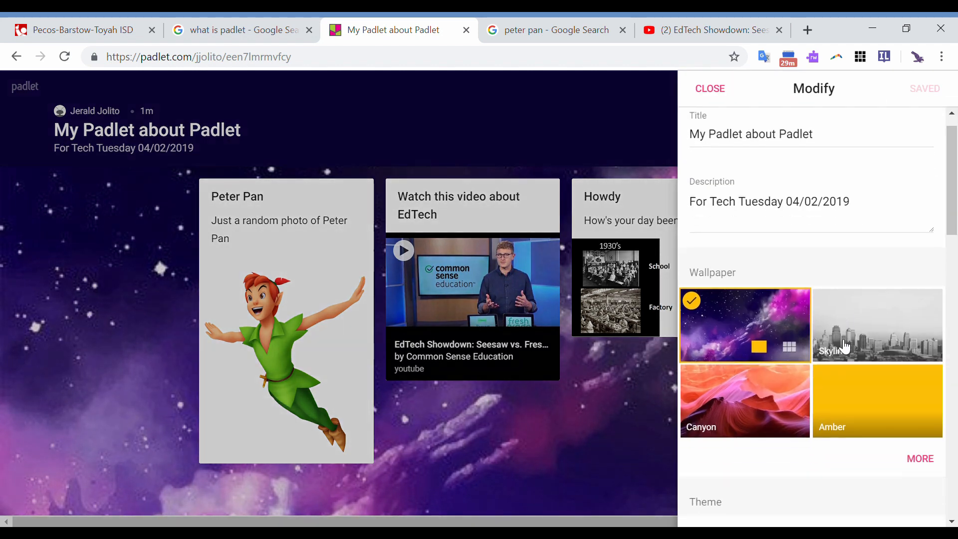
{"action": "scroll", "coordinate": [843, 346], "scroll_direction": "down", "scroll_amount": 4}
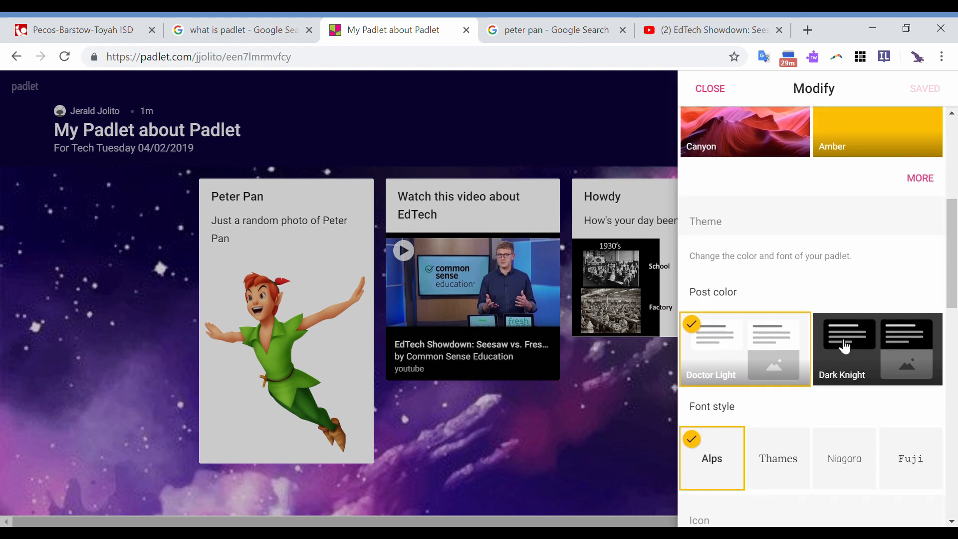
{"action": "left_click", "coordinate": [878, 355]}
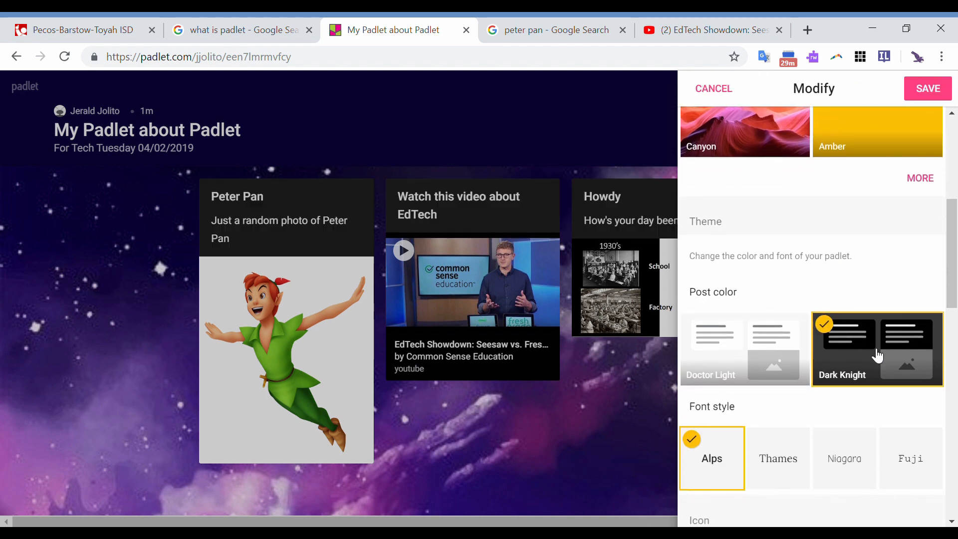
{"action": "left_click", "coordinate": [748, 344]}
Preview the Thames, Niagara and Fuji font styles on the wall, then restore Alps
{"action": "scroll", "coordinate": [746, 344], "scroll_direction": "down", "scroll_amount": 2}
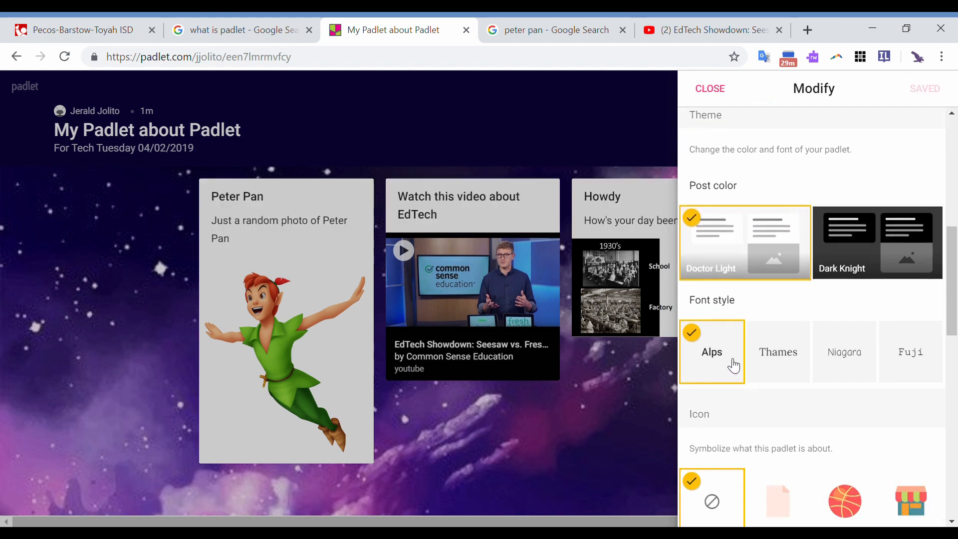
{"action": "left_click", "coordinate": [780, 360]}
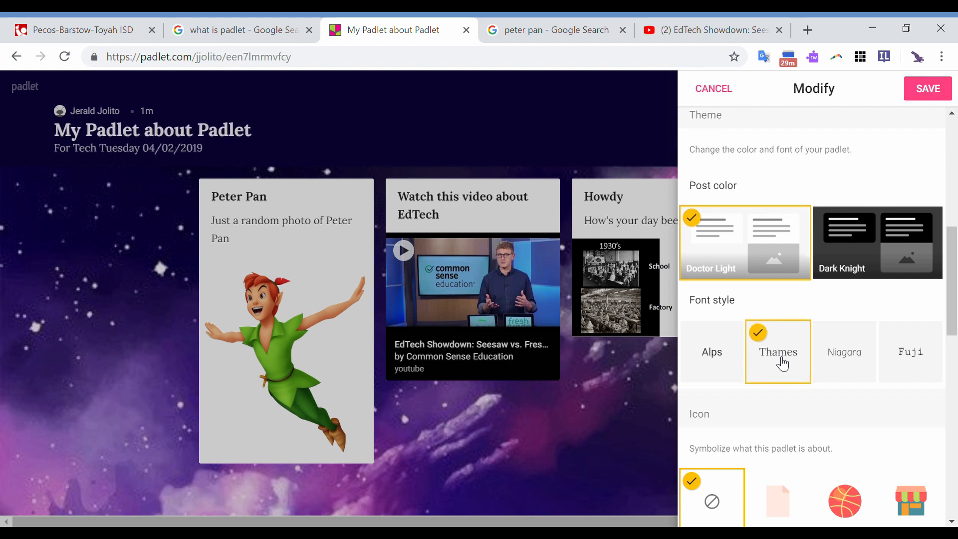
{"action": "left_click", "coordinate": [849, 359]}
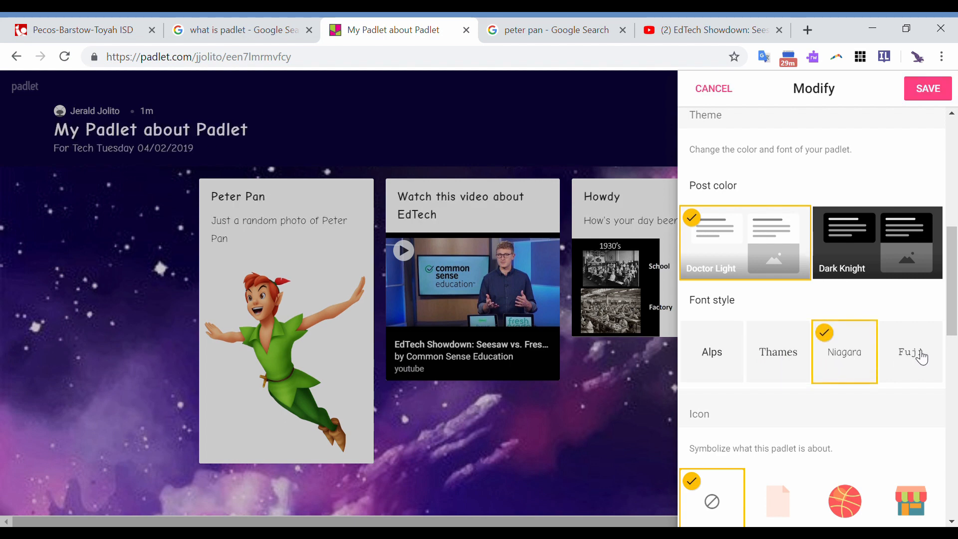
{"action": "left_click", "coordinate": [920, 356]}
{"action": "left_click", "coordinate": [728, 356]}
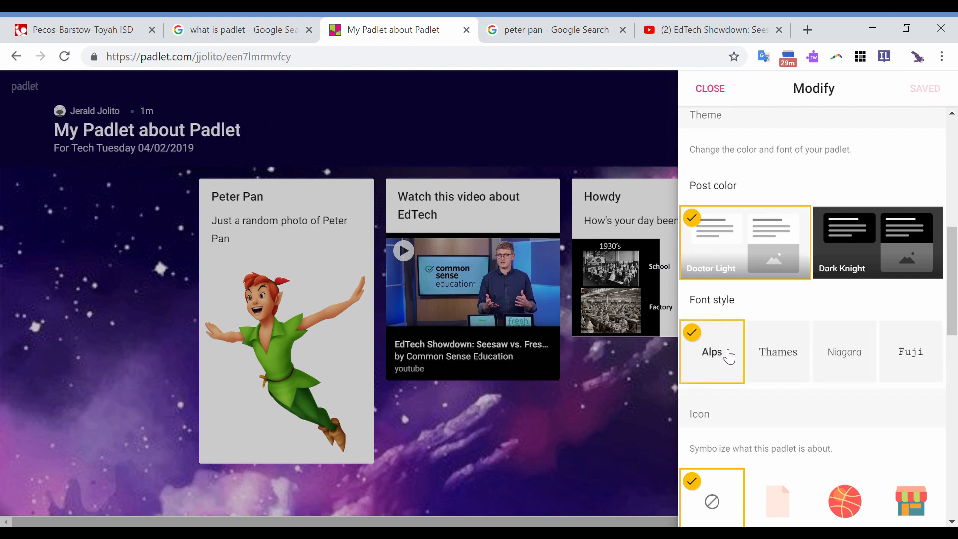
Set the basketball as the padlet's icon
{"action": "scroll", "coordinate": [728, 356], "scroll_direction": "down", "scroll_amount": 3}
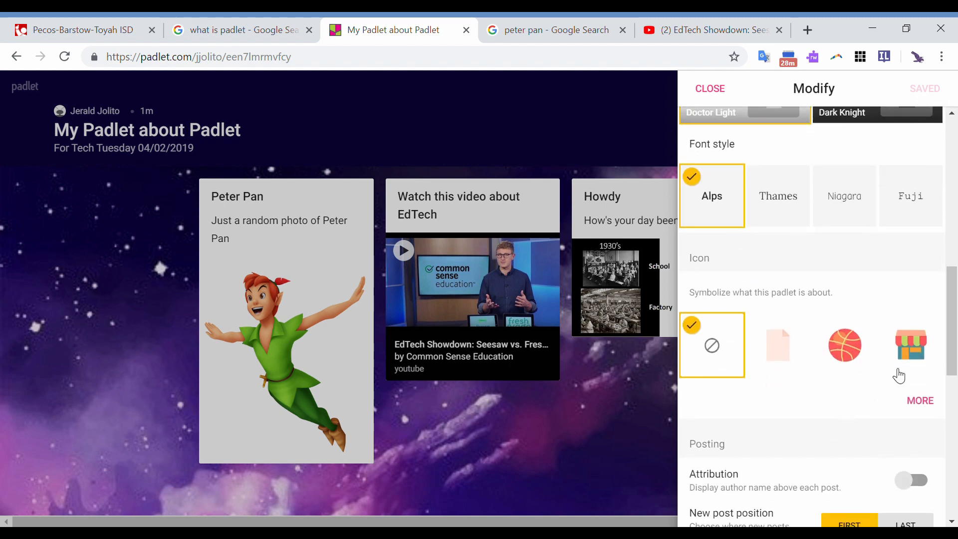
{"action": "left_click", "coordinate": [849, 348]}
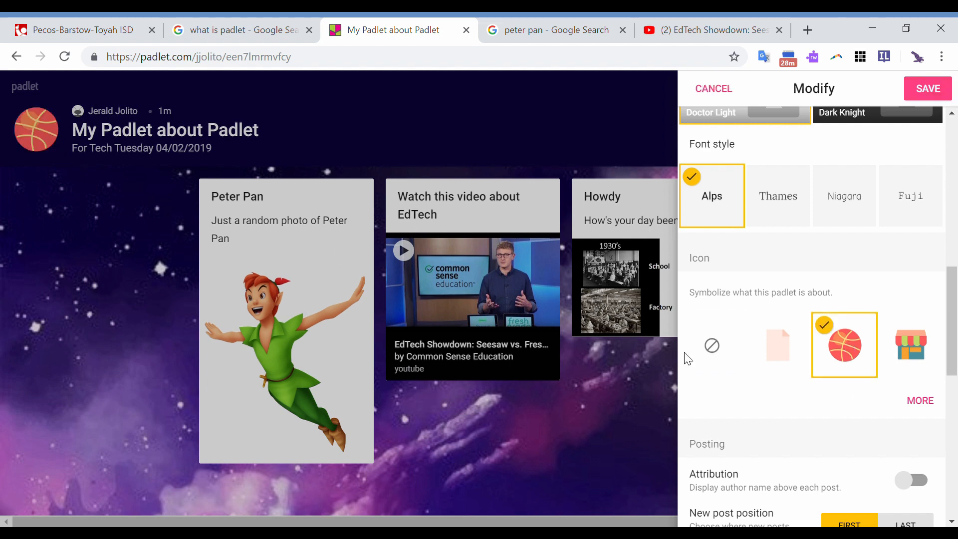
Turn on Attribution to preview author names above the posts, then turn it back off
{"action": "scroll", "coordinate": [751, 364], "scroll_direction": "down", "scroll_amount": 3}
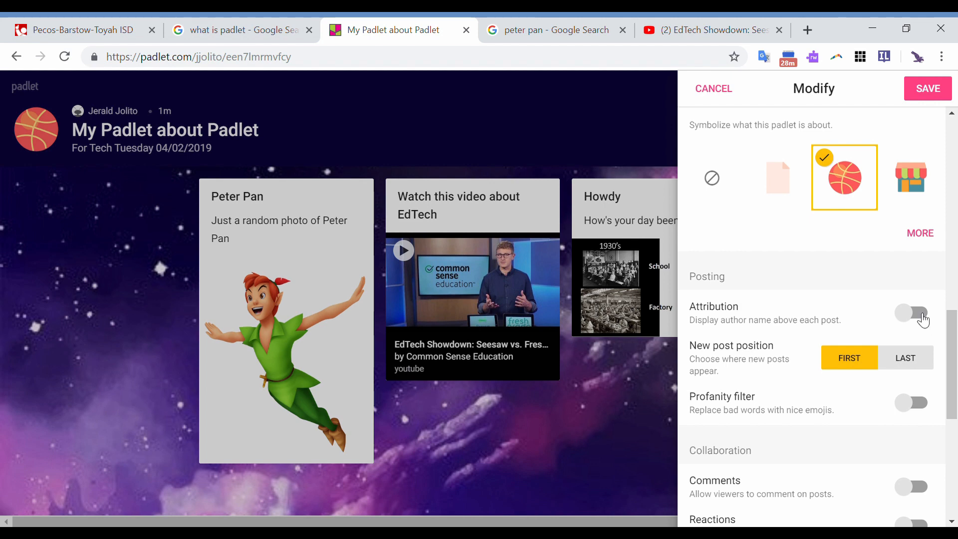
{"action": "left_click", "coordinate": [923, 319]}
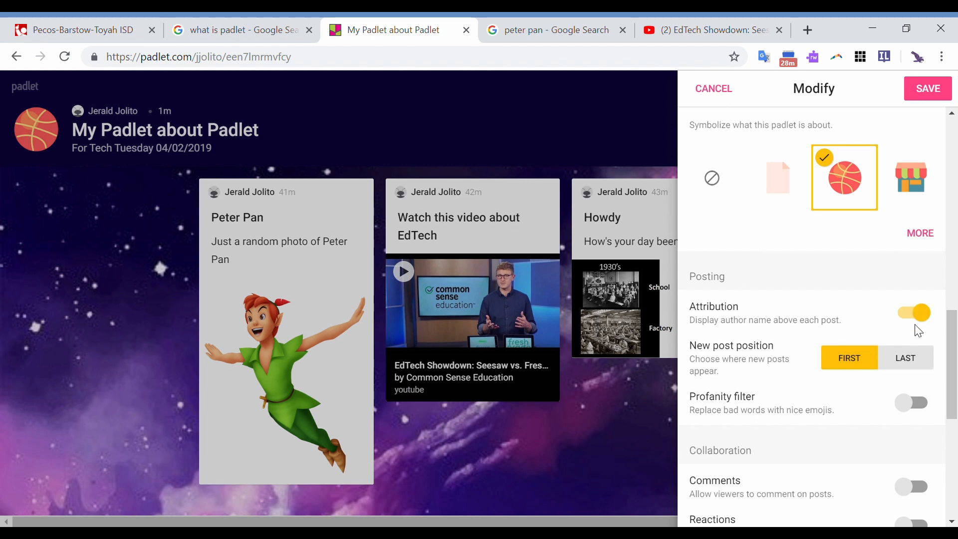
{"action": "left_click", "coordinate": [916, 314]}
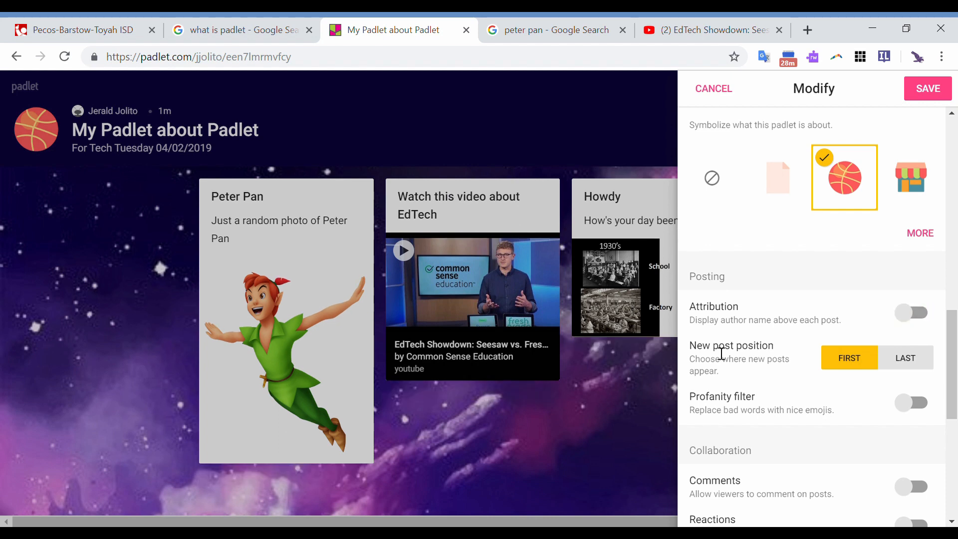
{"action": "scroll", "coordinate": [772, 335], "scroll_direction": "down", "scroll_amount": 2}
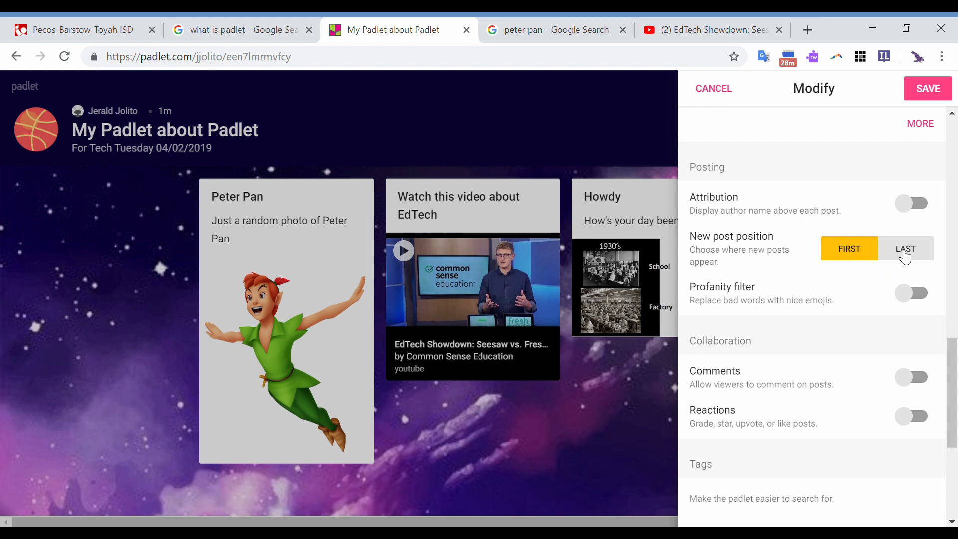
Try the Last position for new posts, restore First, and turn on the profanity filter
{"action": "left_click", "coordinate": [904, 250]}
{"action": "left_click", "coordinate": [853, 252]}
{"action": "left_click", "coordinate": [919, 297]}
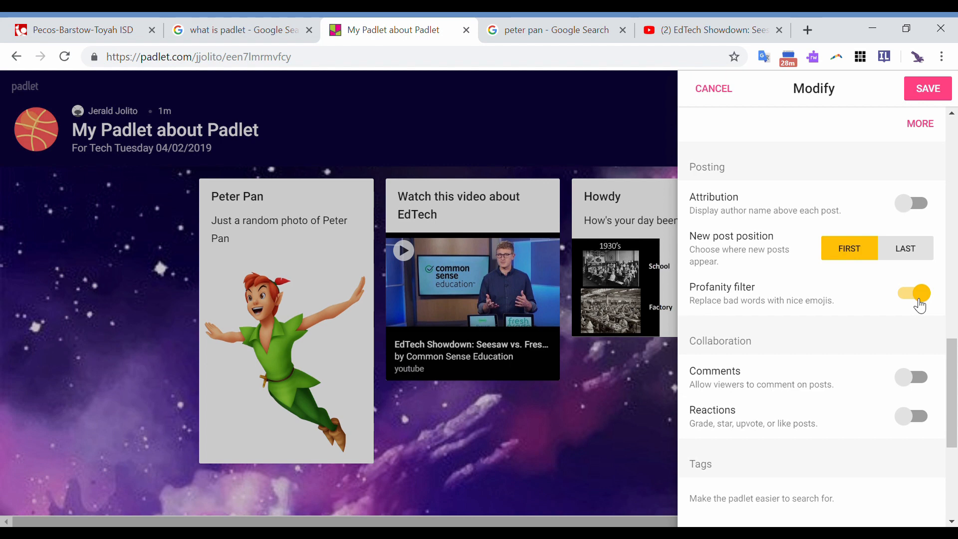
Change the ending of the padlet's web address to "padlet" and save the modified settings
{"action": "scroll", "coordinate": [919, 304], "scroll_direction": "down", "scroll_amount": 2}
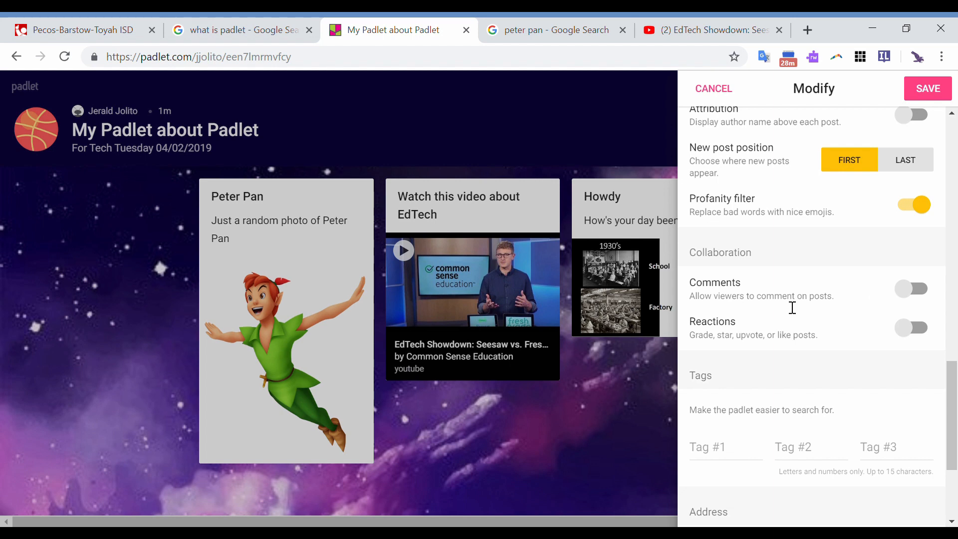
{"action": "scroll", "coordinate": [836, 361], "scroll_direction": "down", "scroll_amount": 3}
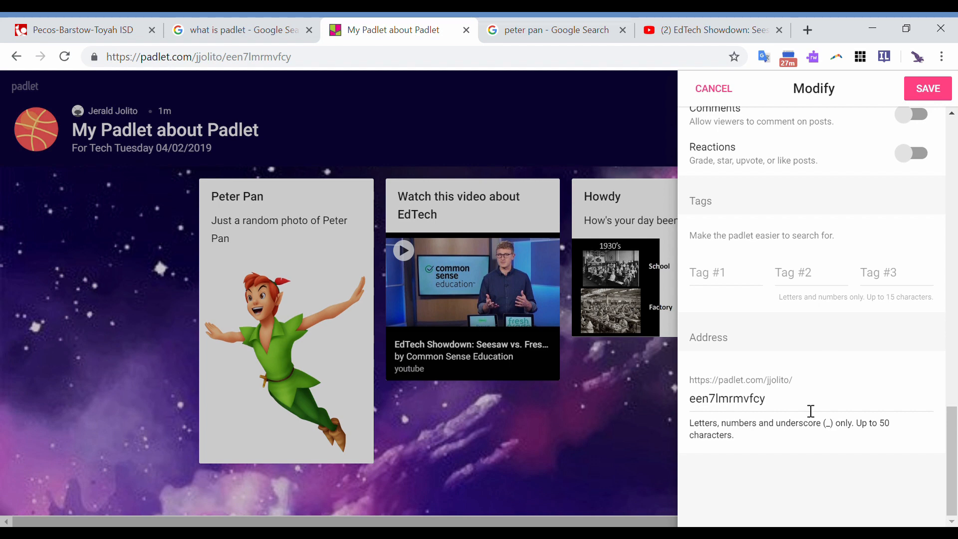
{"action": "left_click_drag", "start_coordinate": [811, 410], "coordinate": [698, 402]}
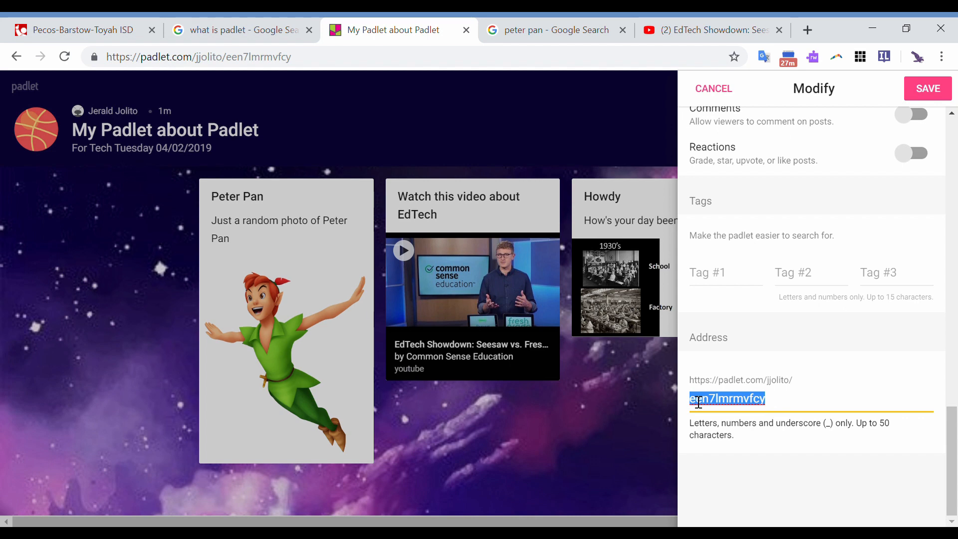
{"action": "type", "text": "padlet"}
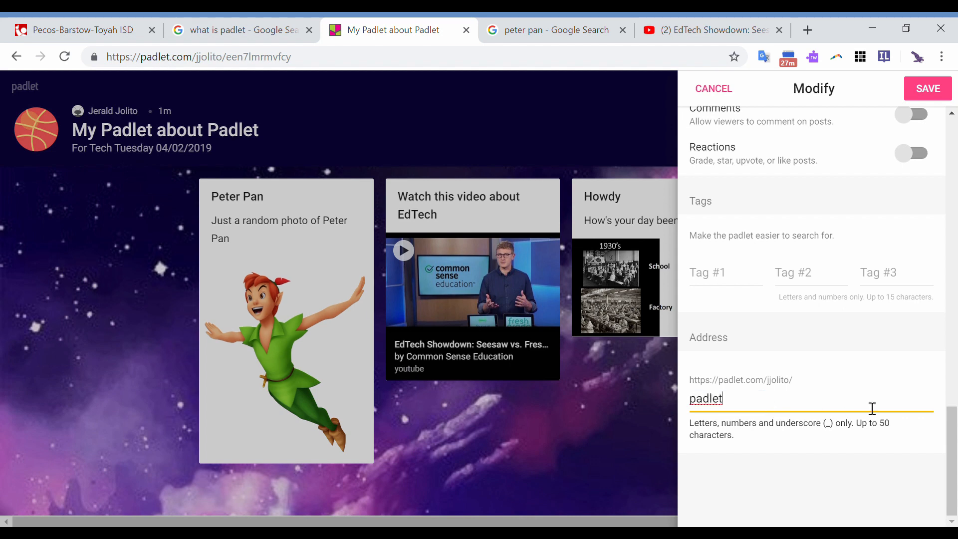
{"action": "left_click", "coordinate": [933, 92]}
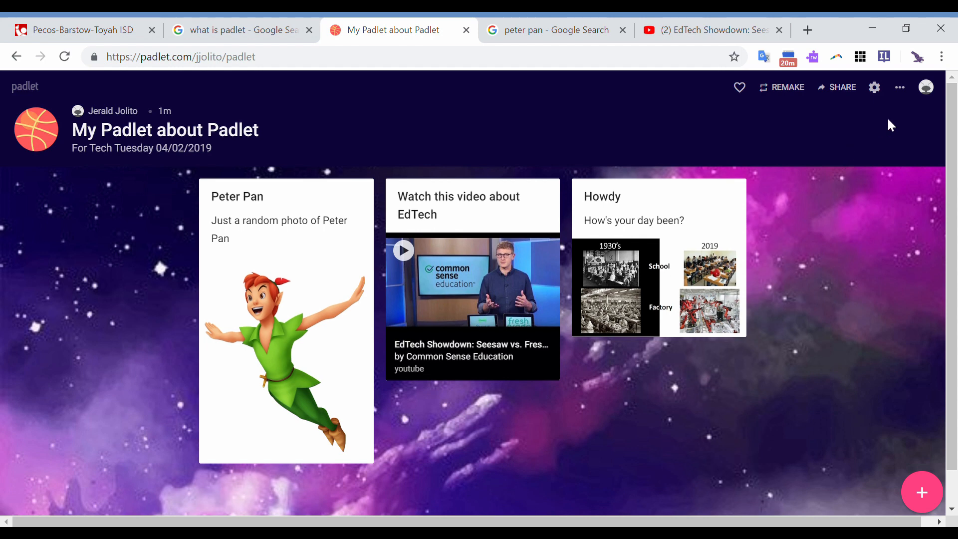
Open the padlet's sharing settings for inviting people and look over the export and privacy options
{"action": "left_click", "coordinate": [906, 89]}
{"action": "scroll", "coordinate": [861, 278], "scroll_direction": "down", "scroll_amount": 2}
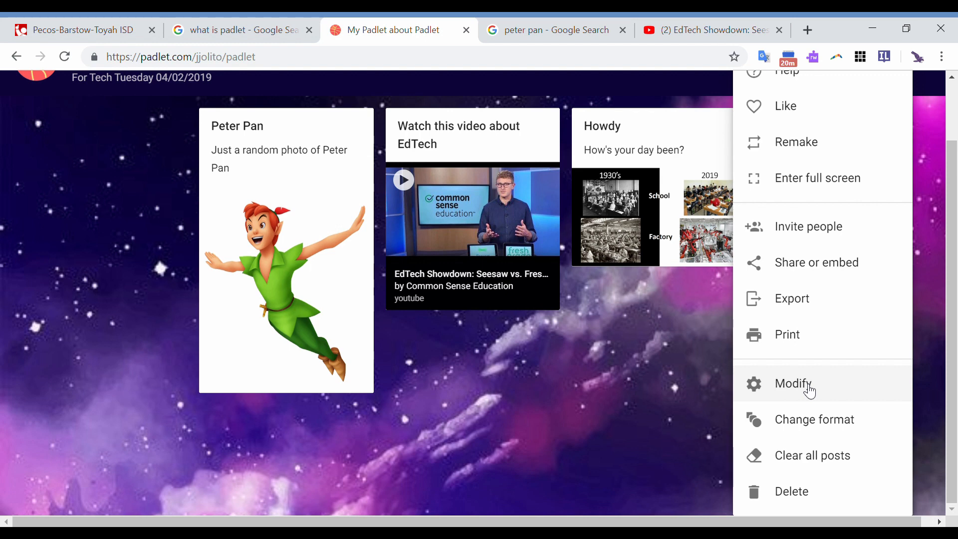
{"action": "left_click", "coordinate": [827, 233]}
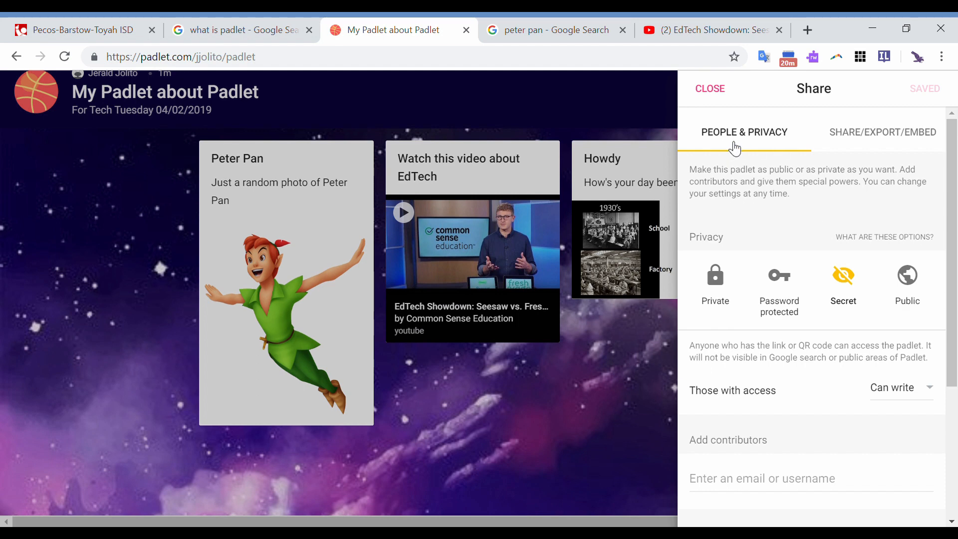
{"action": "left_click", "coordinate": [866, 135]}
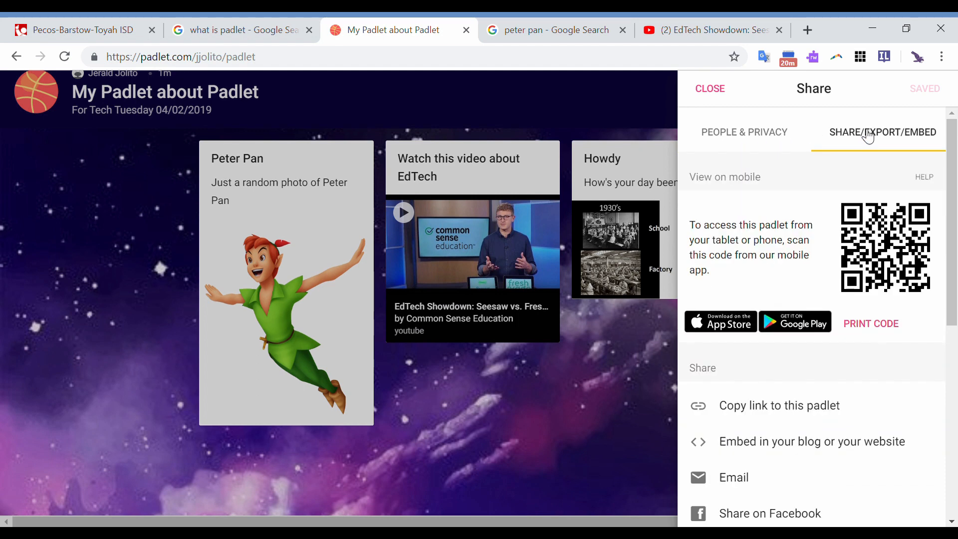
{"action": "left_click", "coordinate": [767, 142]}
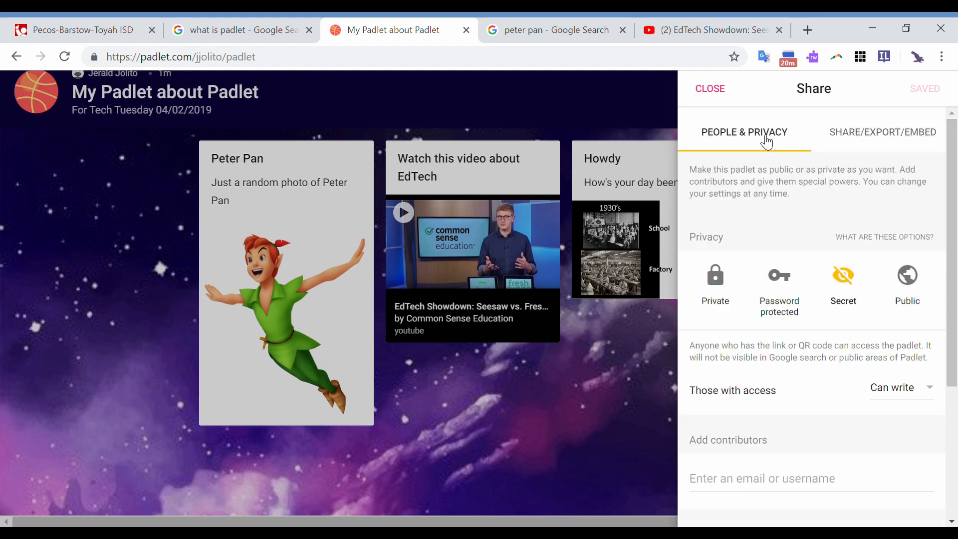
{"action": "scroll", "coordinate": [762, 225], "scroll_direction": "down", "scroll_amount": 1}
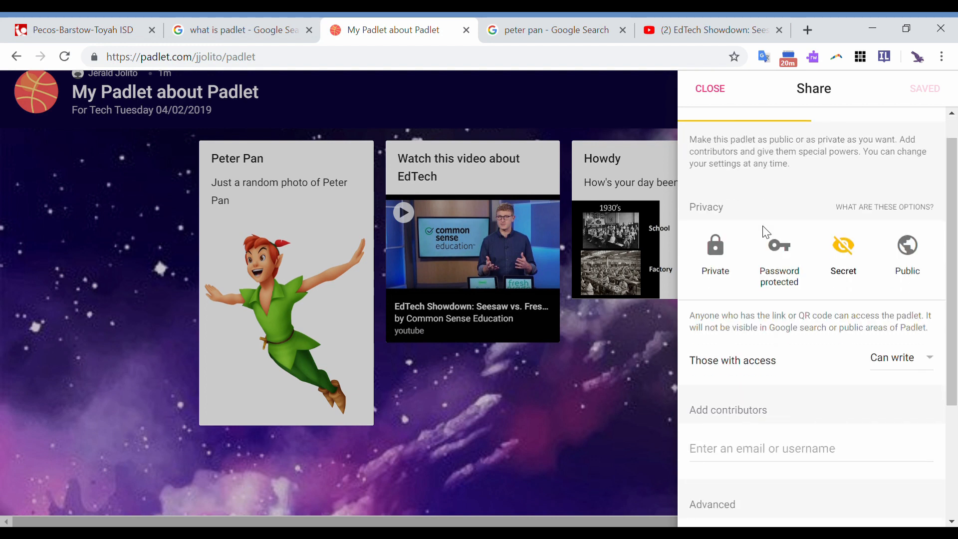
{"action": "scroll", "coordinate": [767, 232], "scroll_direction": "down", "scroll_amount": 1}
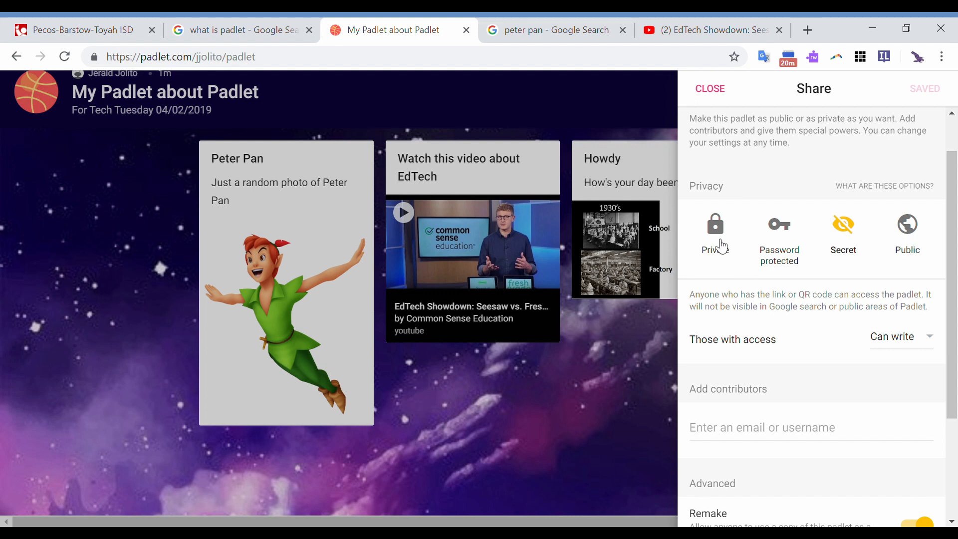
Read the explanations of the Private, Password protected and Secret privacy options, and close them
{"action": "left_click", "coordinate": [919, 194]}
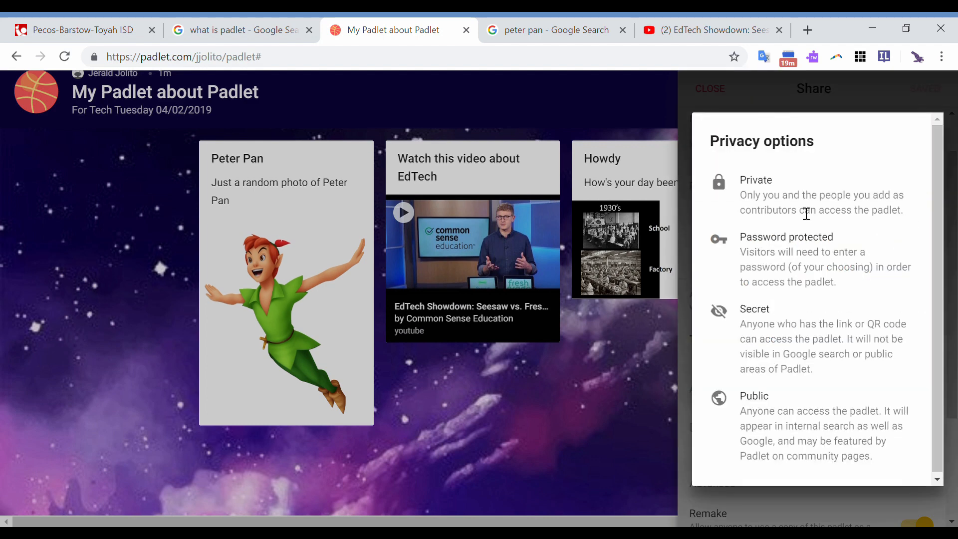
{"action": "left_click_drag", "start_coordinate": [740, 195], "coordinate": [904, 218]}
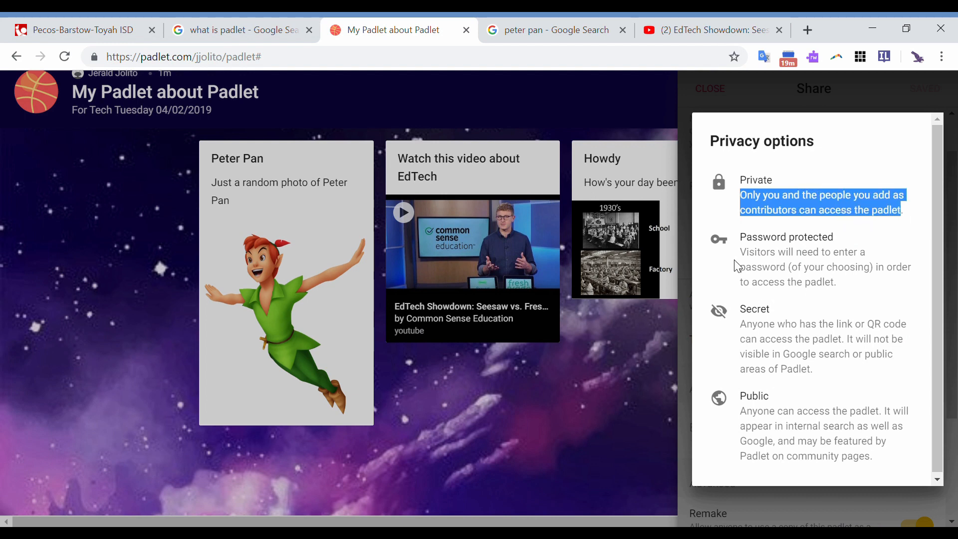
{"action": "left_click", "coordinate": [751, 259]}
{"action": "left_click_drag", "start_coordinate": [751, 259], "coordinate": [839, 284]}
{"action": "left_click", "coordinate": [748, 332]}
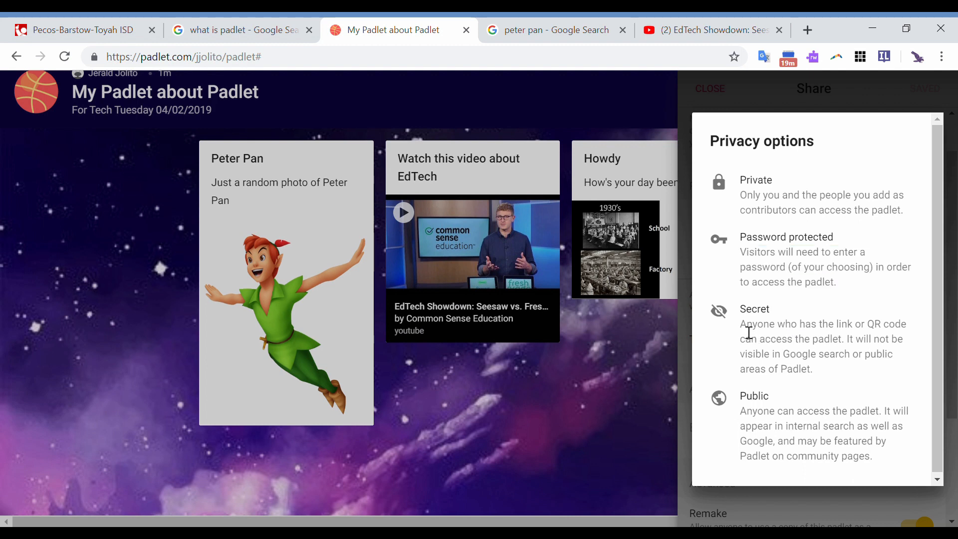
{"action": "left_click_drag", "start_coordinate": [740, 324], "coordinate": [817, 374]}
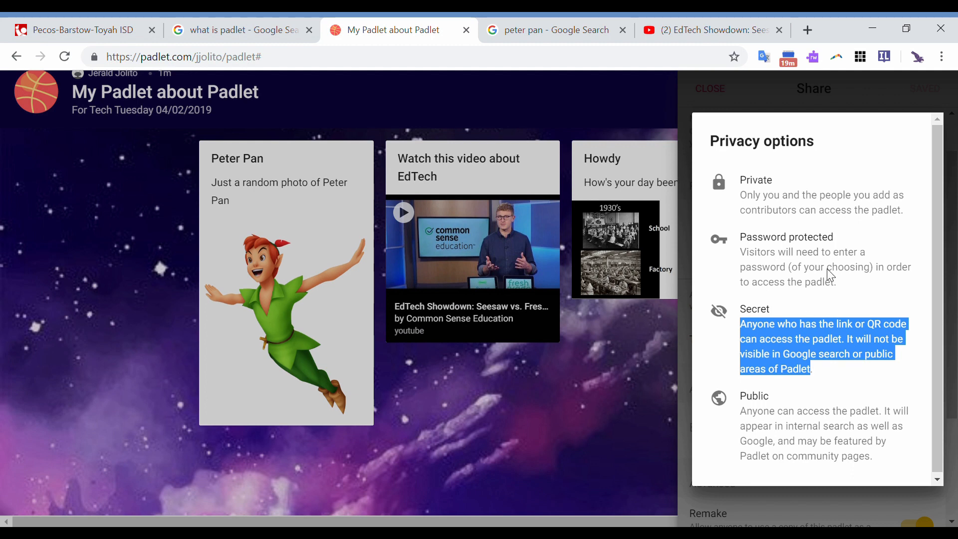
{"action": "left_click", "coordinate": [685, 251]}
Review the permission levels for those with access, keeping Can write, and check where contributors are added
{"action": "scroll", "coordinate": [726, 254], "scroll_direction": "down", "scroll_amount": 1}
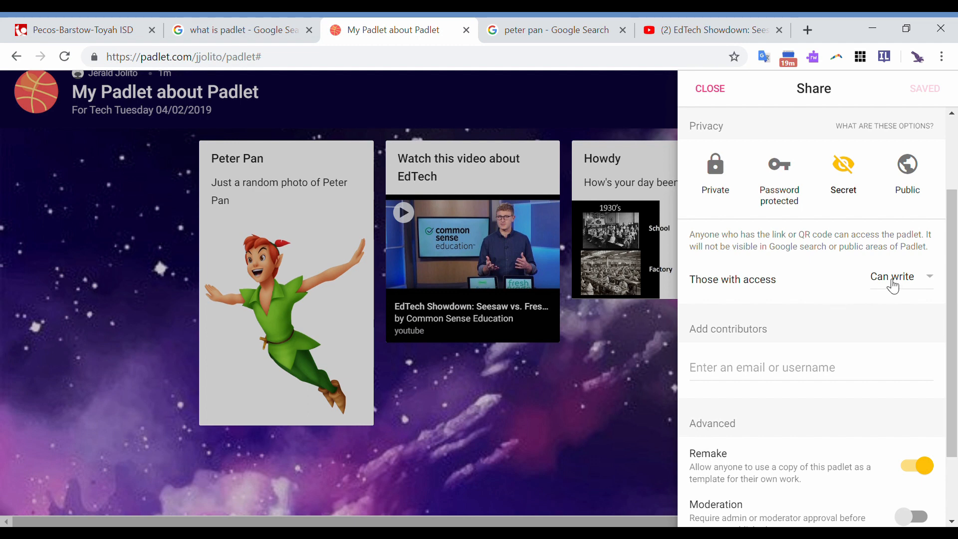
{"action": "left_click", "coordinate": [898, 285]}
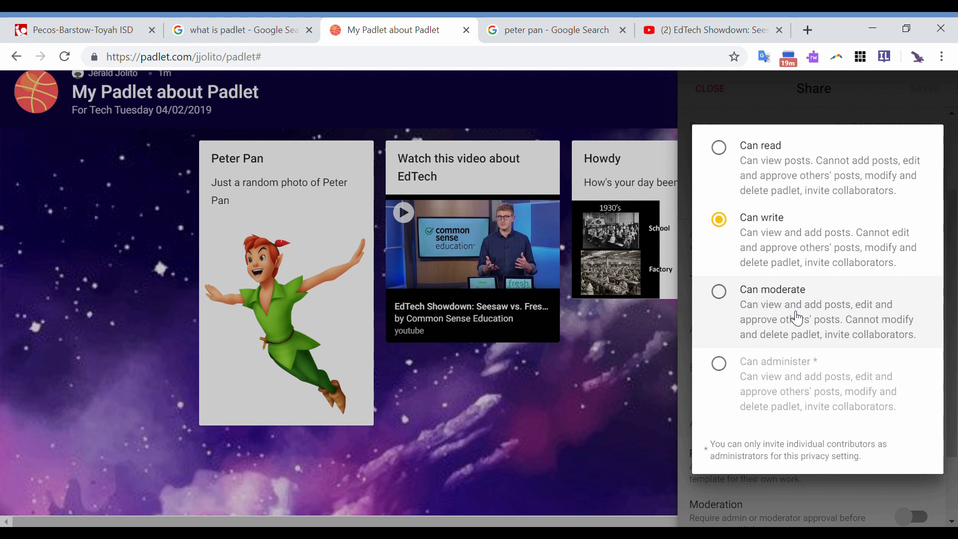
{"action": "left_click", "coordinate": [800, 273]}
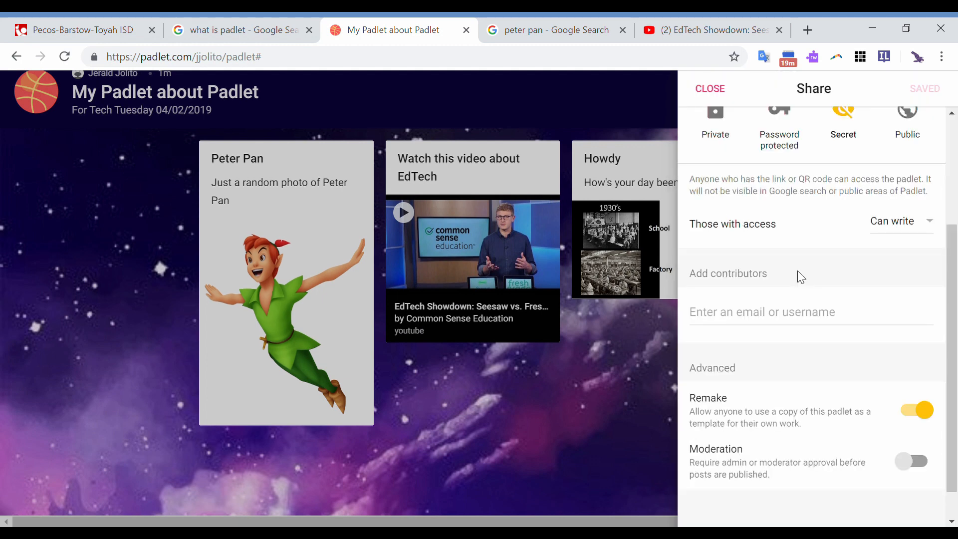
{"action": "left_click", "coordinate": [748, 317]}
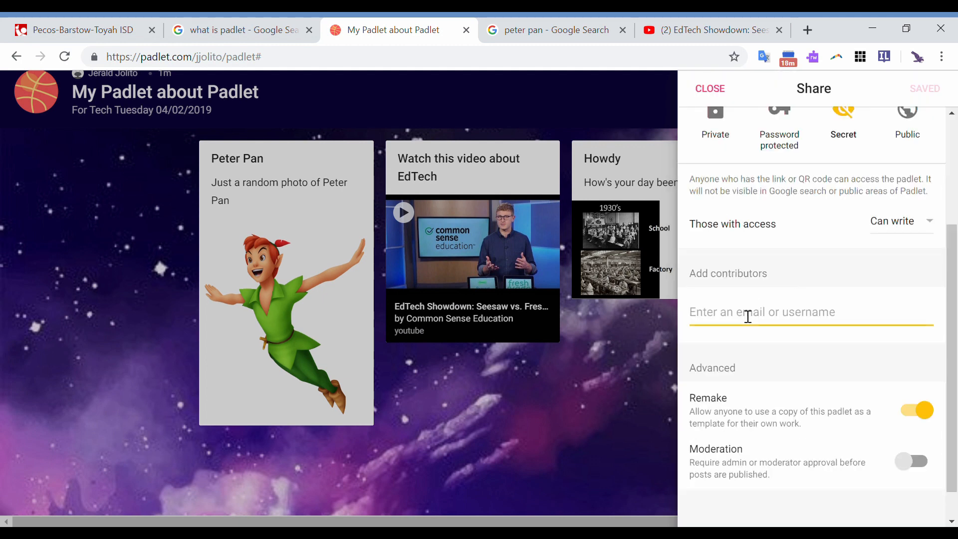
{"action": "scroll", "coordinate": [840, 399], "scroll_direction": "up", "scroll_amount": 3}
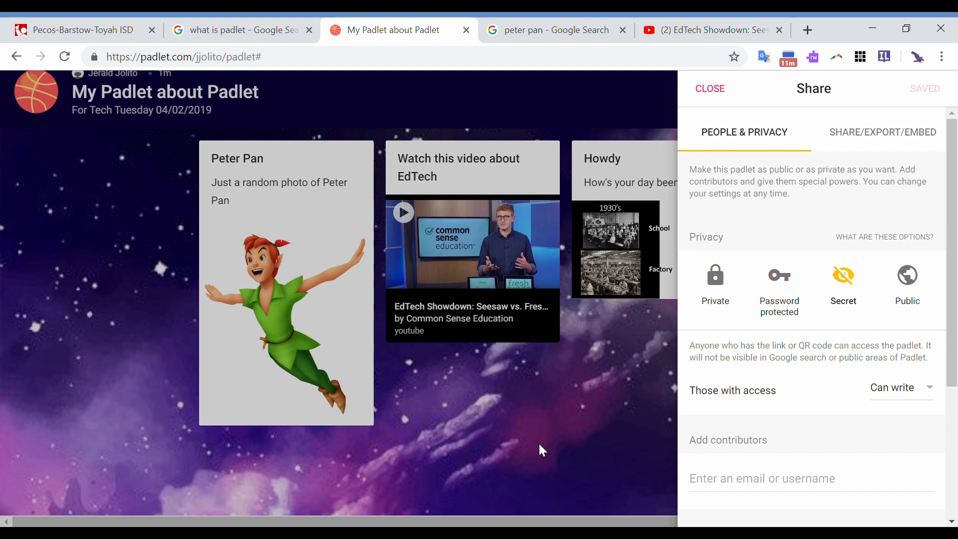
Copy the padlet's full embed code for a blog or website and return to the sharing options
{"action": "left_click", "coordinate": [888, 141]}
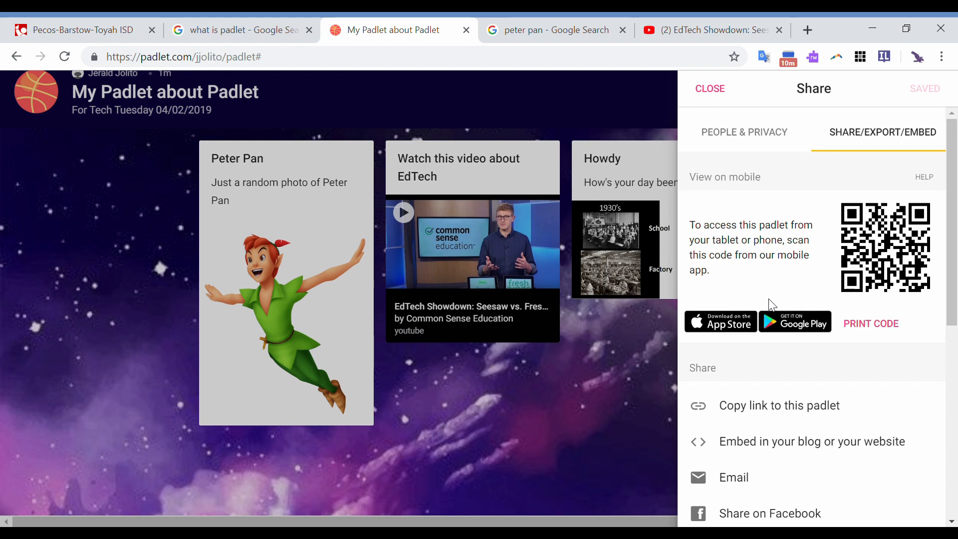
{"action": "scroll", "coordinate": [771, 304], "scroll_direction": "down", "scroll_amount": 1}
{"action": "scroll", "coordinate": [772, 305], "scroll_direction": "down", "scroll_amount": 1}
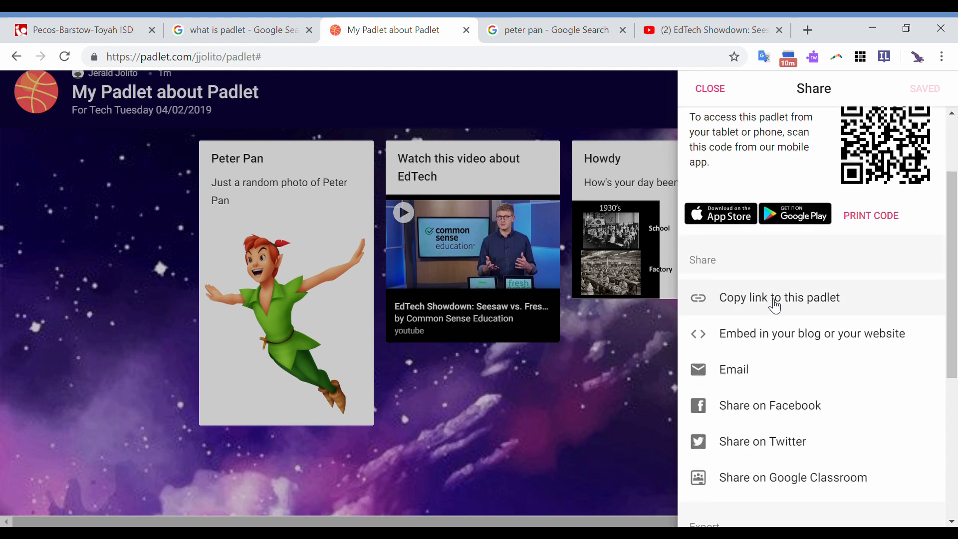
{"action": "scroll", "coordinate": [775, 305], "scroll_direction": "down", "scroll_amount": 2}
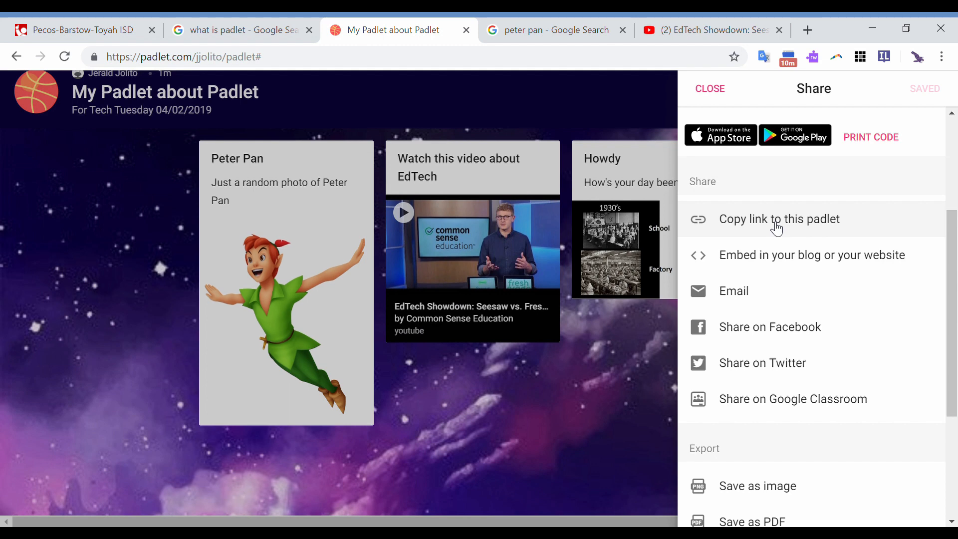
{"action": "scroll", "coordinate": [763, 258], "scroll_direction": "down", "scroll_amount": 1}
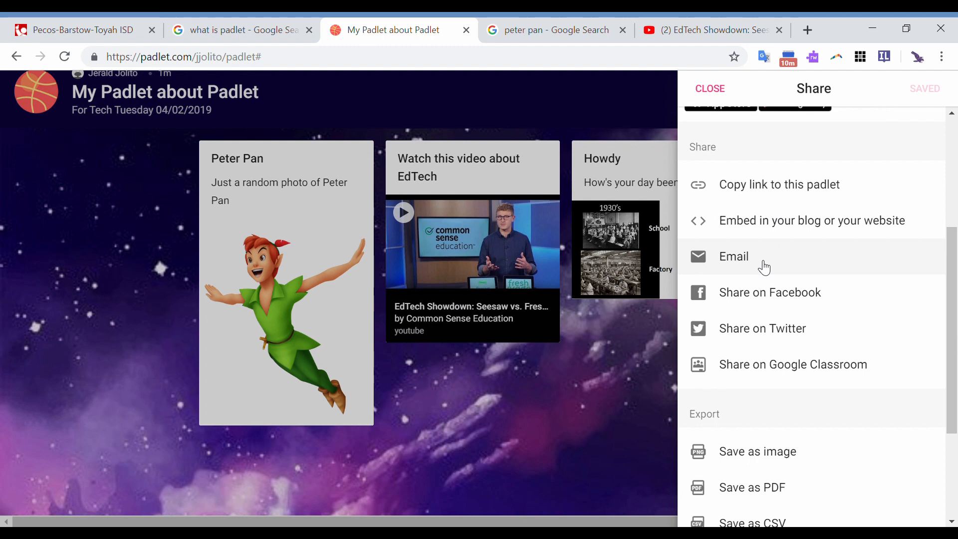
{"action": "left_click", "coordinate": [790, 231]}
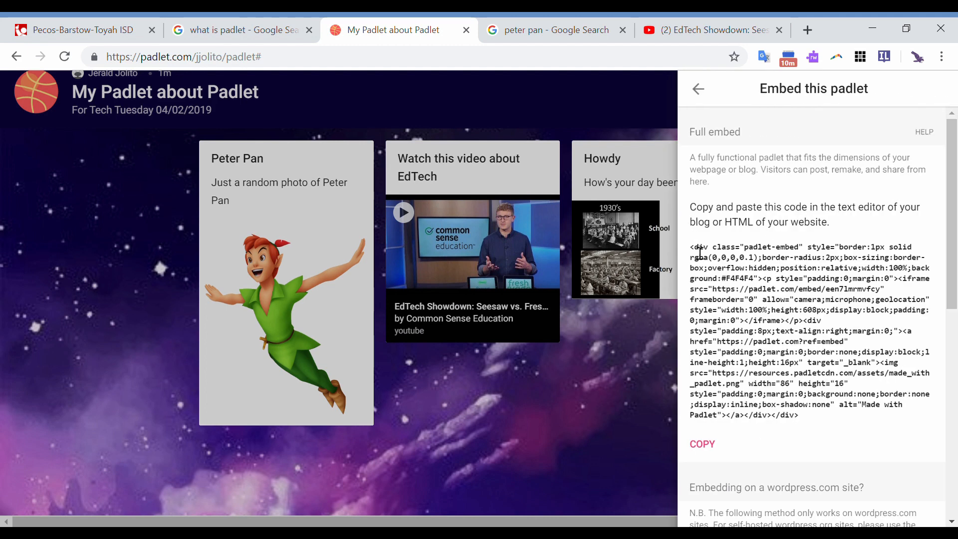
{"action": "left_click_drag", "start_coordinate": [690, 247], "coordinate": [844, 380]}
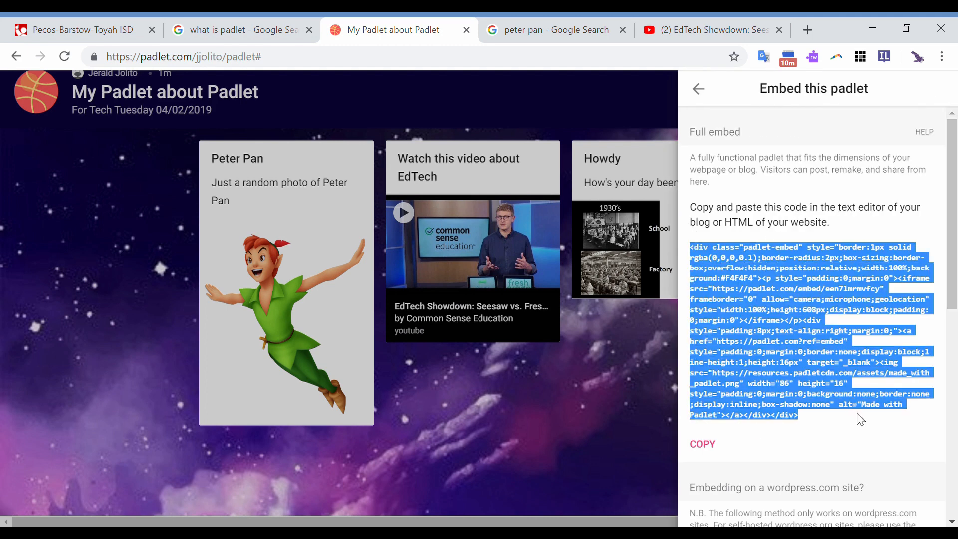
{"action": "left_click", "coordinate": [711, 451]}
{"action": "left_click", "coordinate": [699, 91]}
Export the padlet as an image, view it, and close the exported picture
{"action": "scroll", "coordinate": [759, 271], "scroll_direction": "down", "scroll_amount": 1}
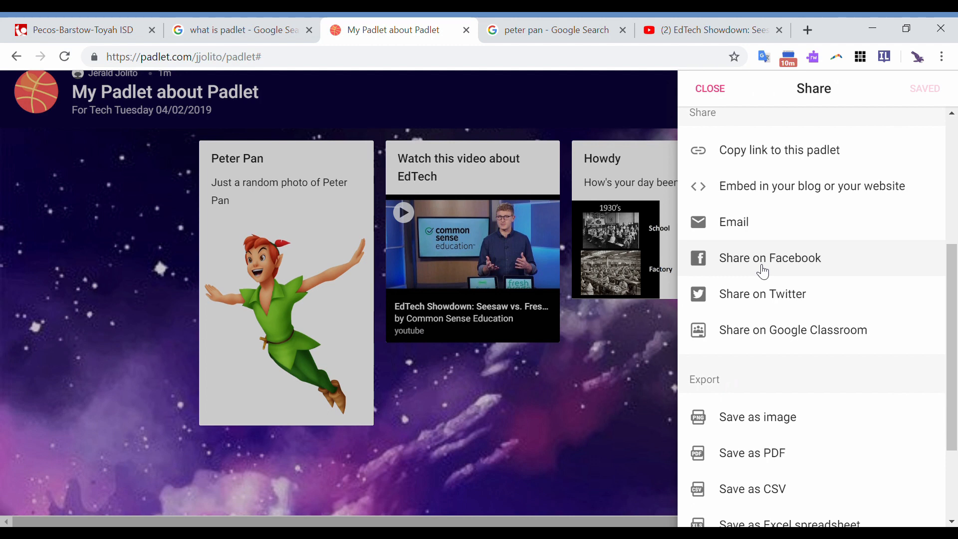
{"action": "scroll", "coordinate": [763, 272], "scroll_direction": "down", "scroll_amount": 2}
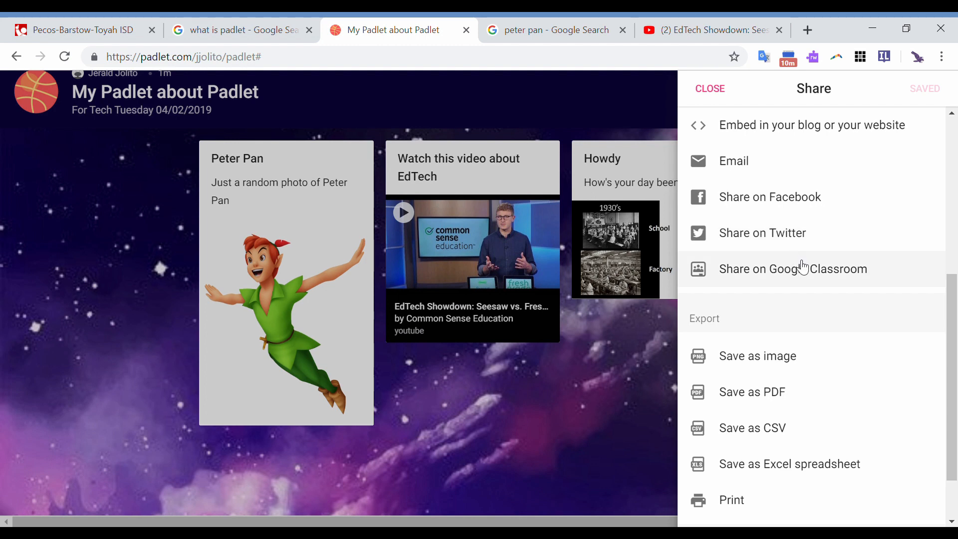
{"action": "scroll", "coordinate": [798, 262], "scroll_direction": "down", "scroll_amount": 2}
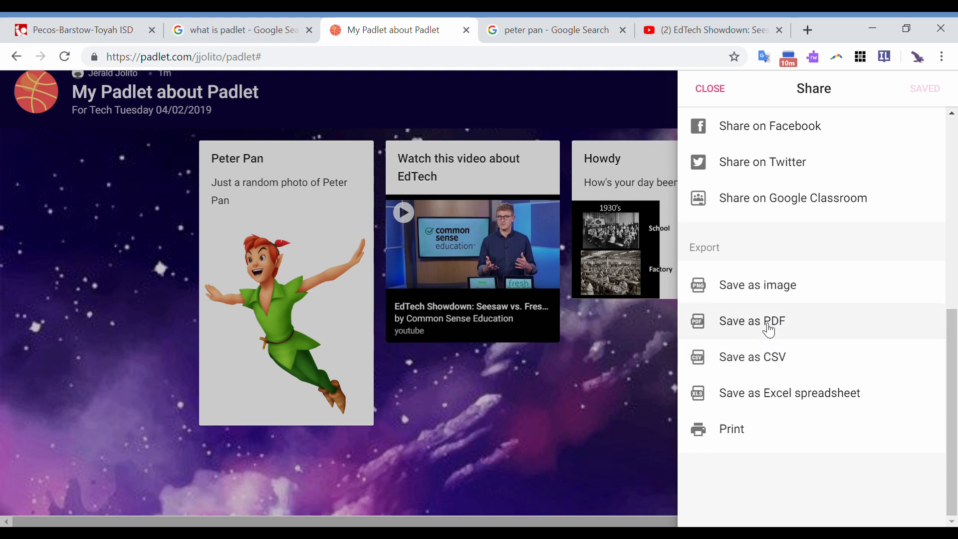
{"action": "left_click", "coordinate": [786, 286]}
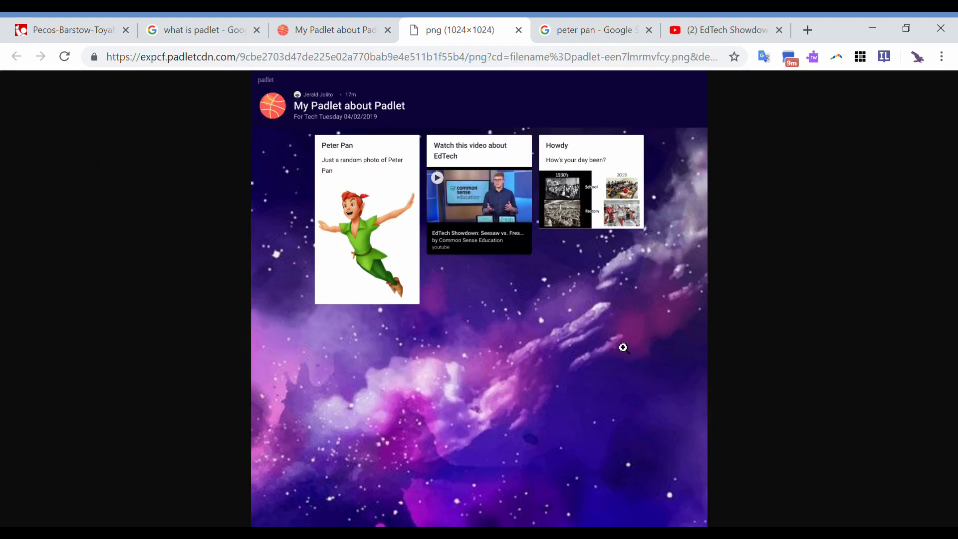
{"action": "left_click", "coordinate": [519, 30]}
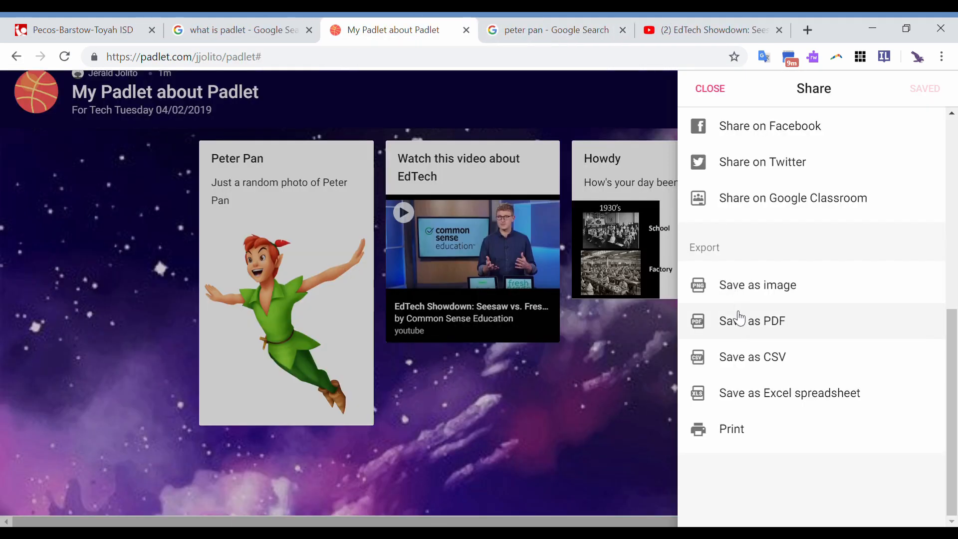
Publish the padlet as a Letter-size portrait PDF, look through its pages, and close it
{"action": "left_click", "coordinate": [740, 319]}
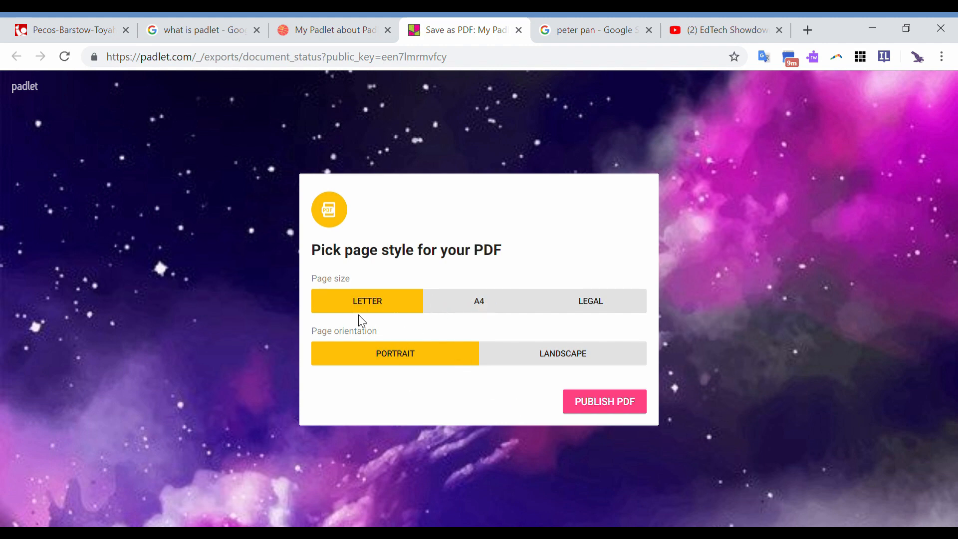
{"action": "left_click", "coordinate": [492, 302]}
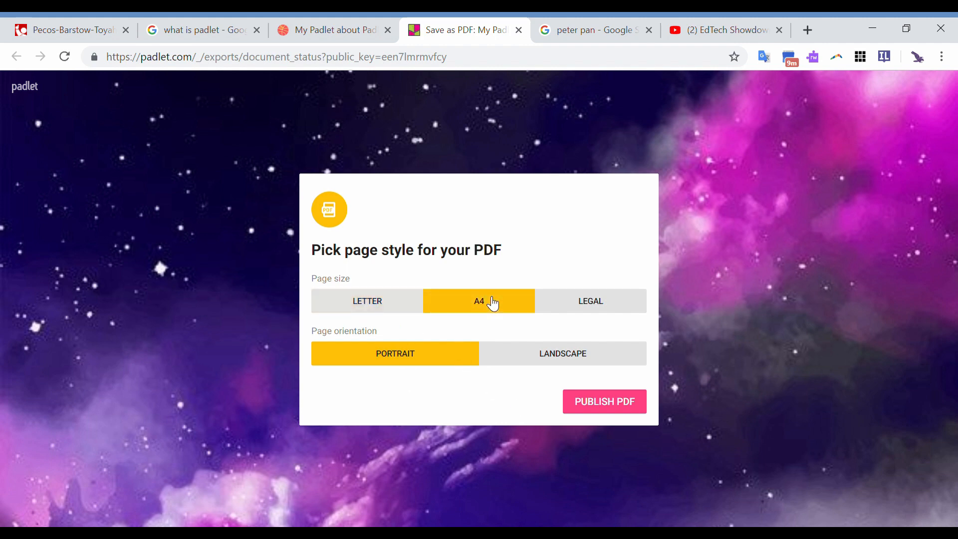
{"action": "left_click", "coordinate": [612, 302]}
{"action": "left_click", "coordinate": [381, 300]}
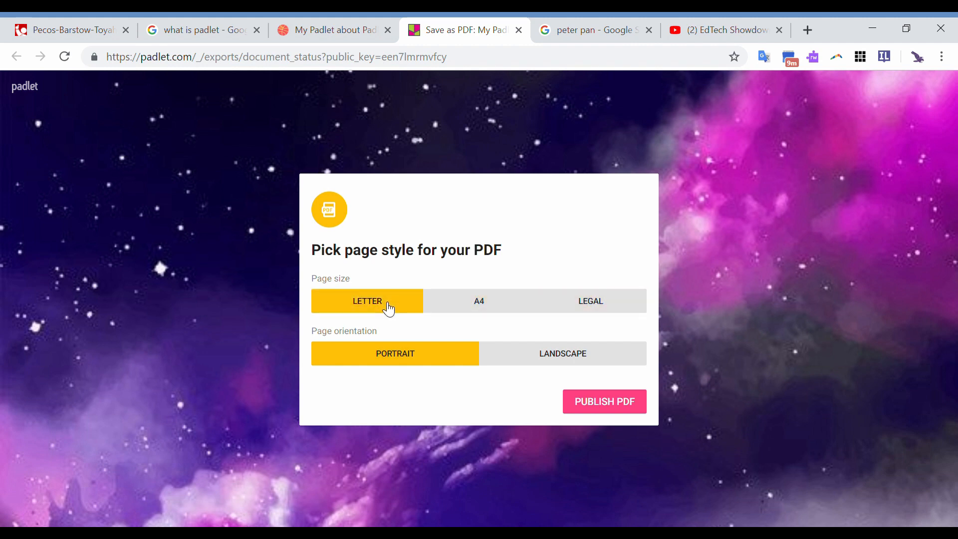
{"action": "left_click", "coordinate": [588, 402]}
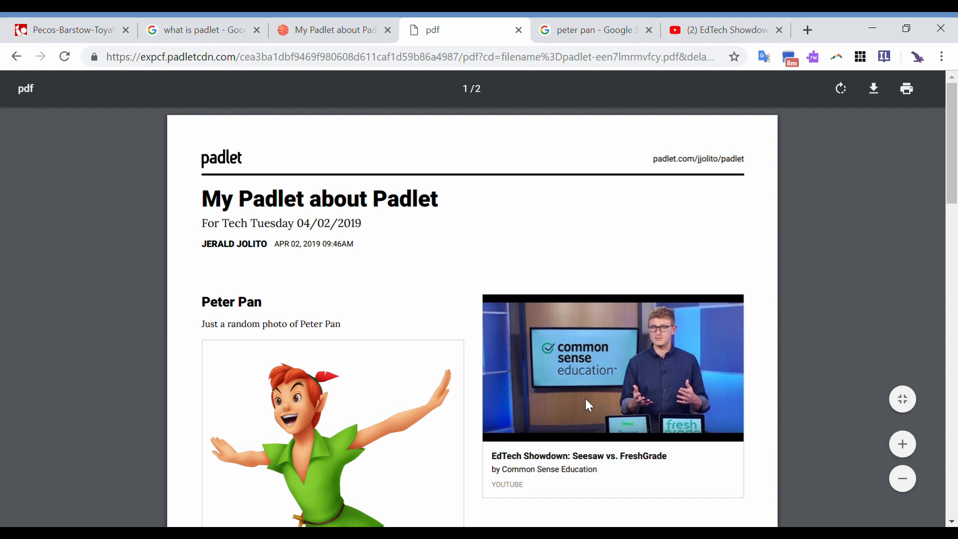
{"action": "scroll", "coordinate": [585, 399], "scroll_direction": "down", "scroll_amount": 5}
{"action": "scroll", "coordinate": [586, 400], "scroll_direction": "up", "scroll_amount": 2}
{"action": "left_click", "coordinate": [519, 31]}
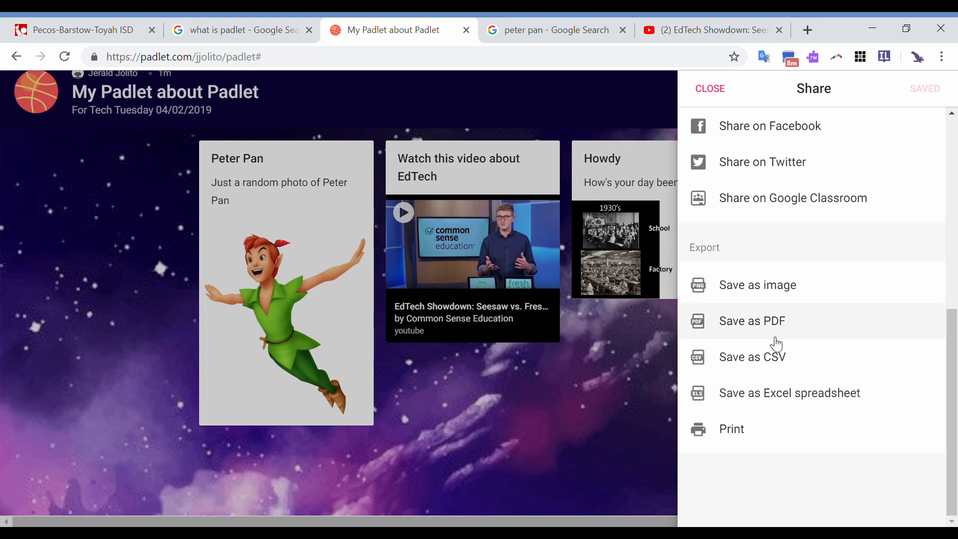
Export the padlet as an Excel spreadsheet, open the downloaded file in Excel and enable editing
{"action": "left_click", "coordinate": [781, 403]}
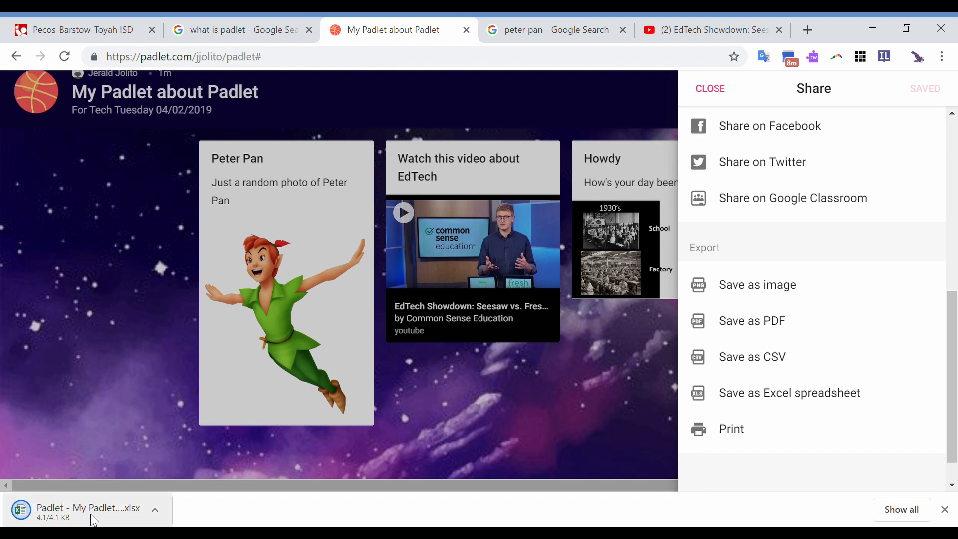
{"action": "left_click", "coordinate": [110, 509]}
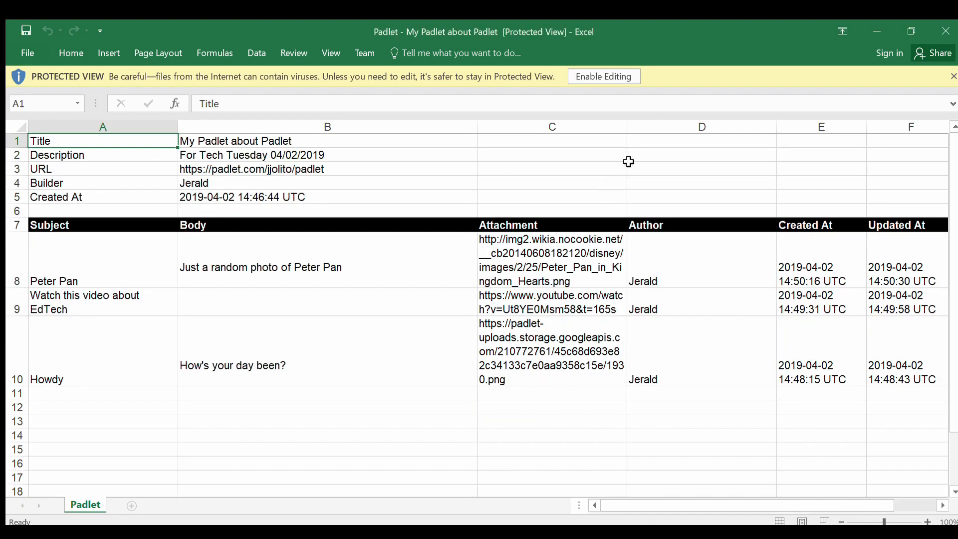
{"action": "left_click", "coordinate": [601, 76]}
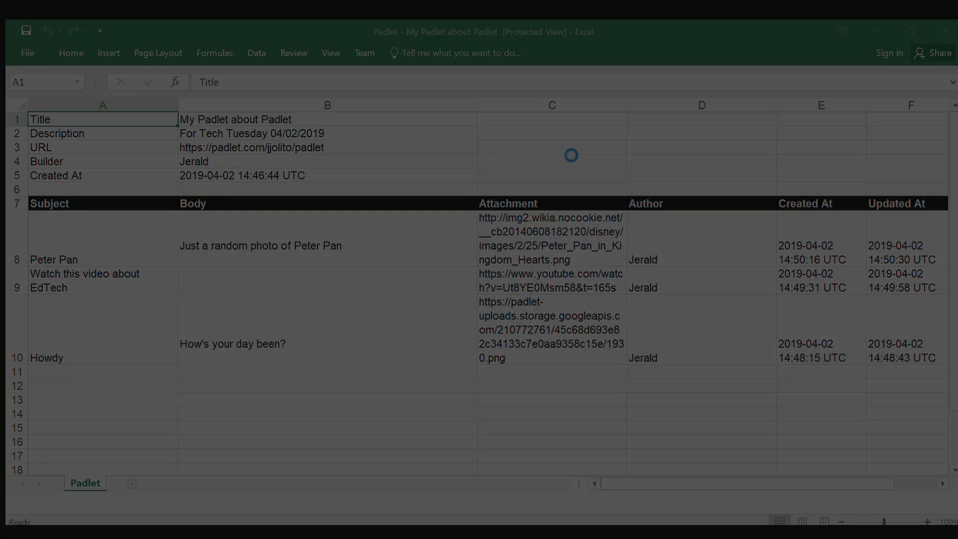